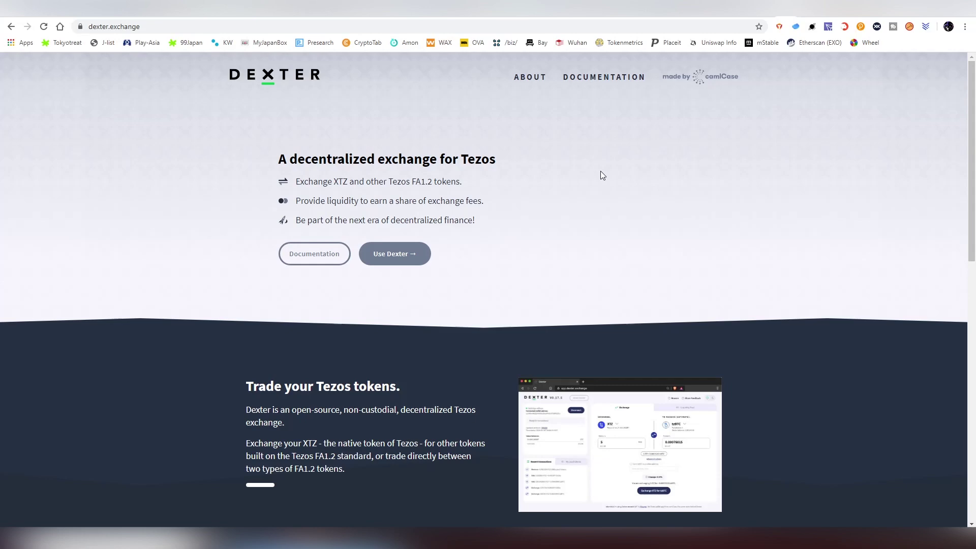
Look over the walletbeacon.io overview in the Beacon tab, then open the TezBridge page at tezbridge.com
scroll(600, 172, "down", 13)
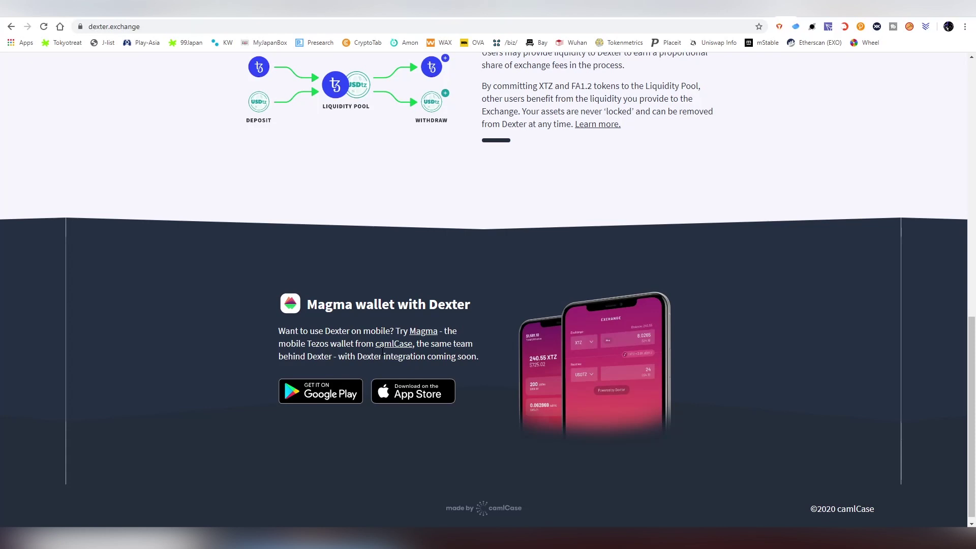
scroll(383, 350, "up", 12)
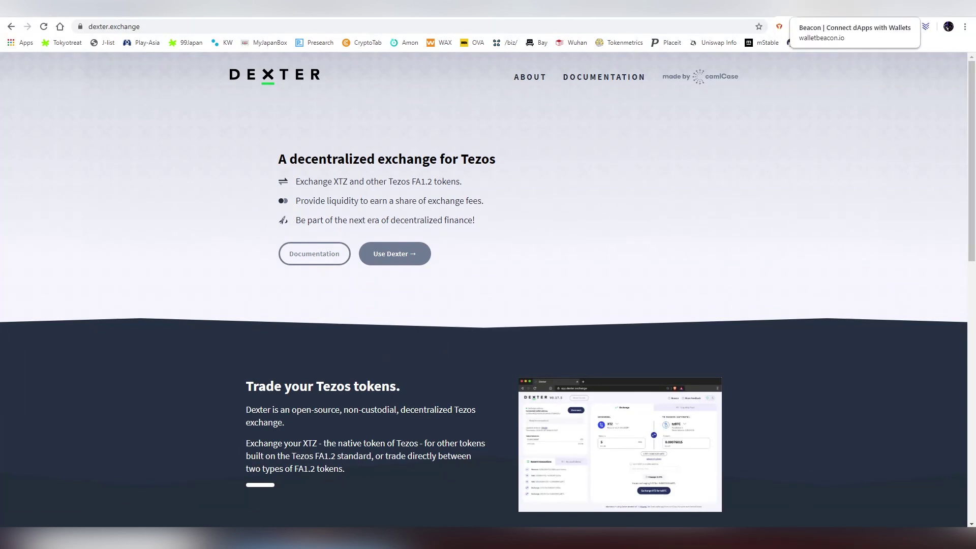
left_click(787, 7)
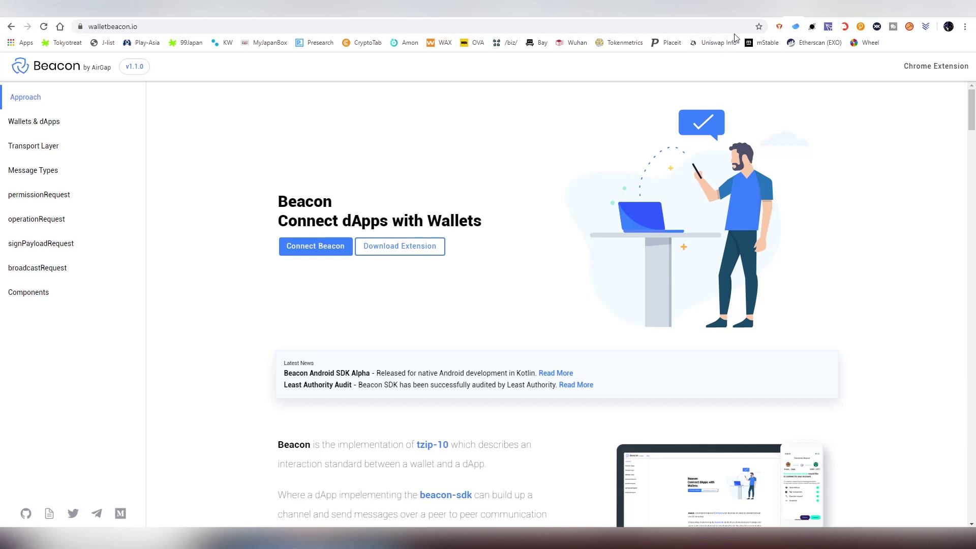
left_click(804, 16)
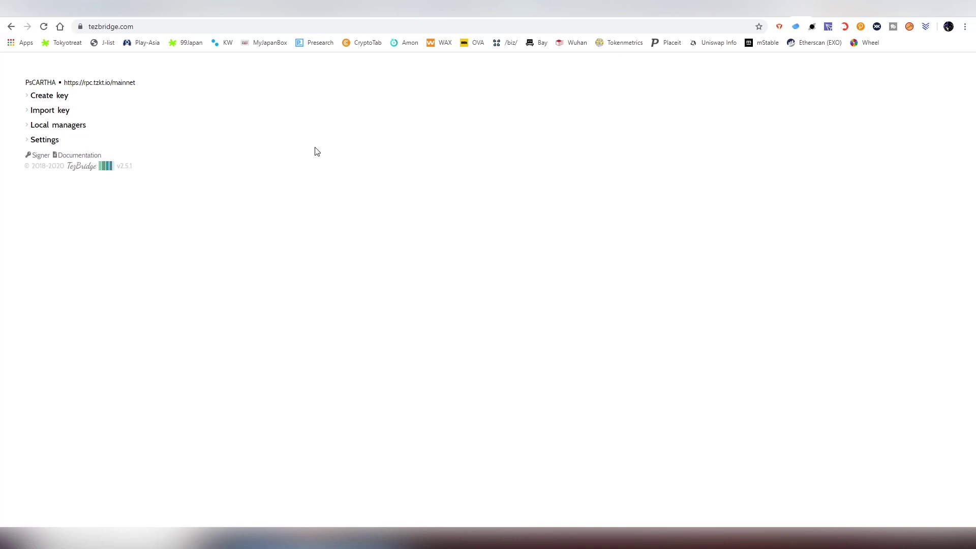
Expand and collapse TezBridge's Import key and Create key sections, then go to thanoswallet.com
left_click(40, 111)
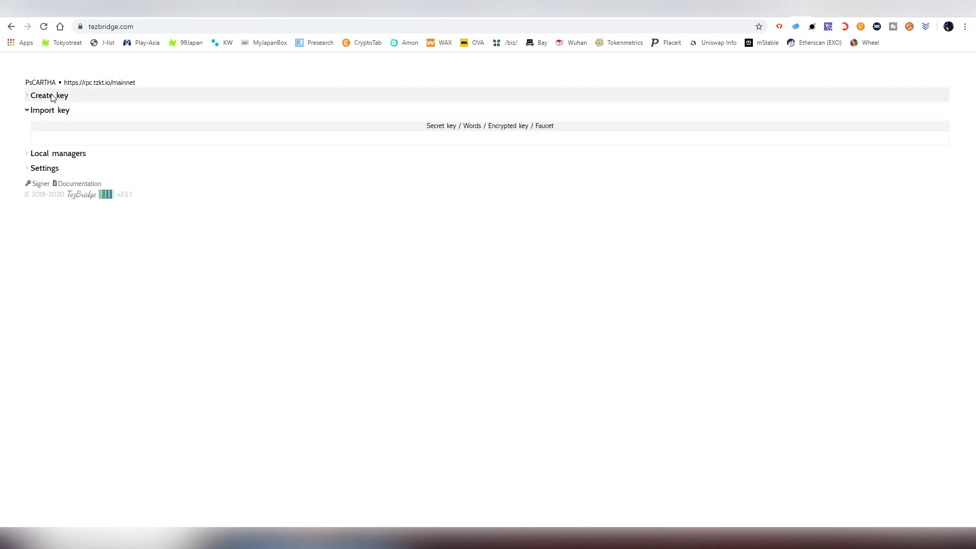
left_click(53, 97)
left_click(53, 96)
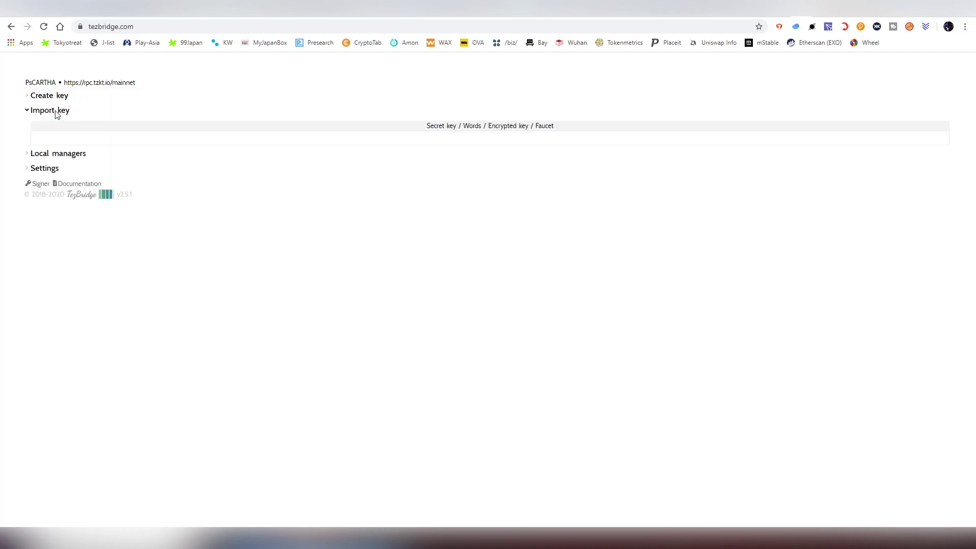
left_click(57, 113)
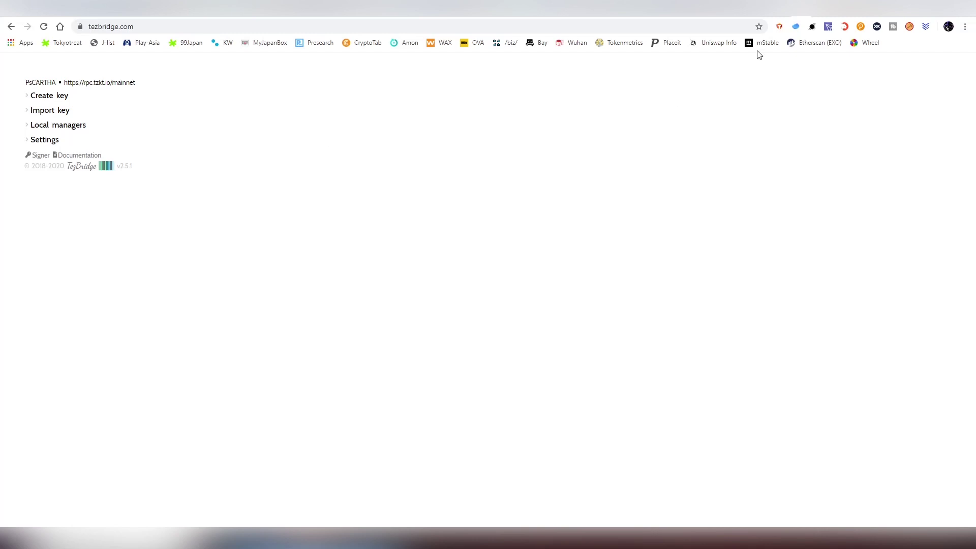
left_click(823, 8)
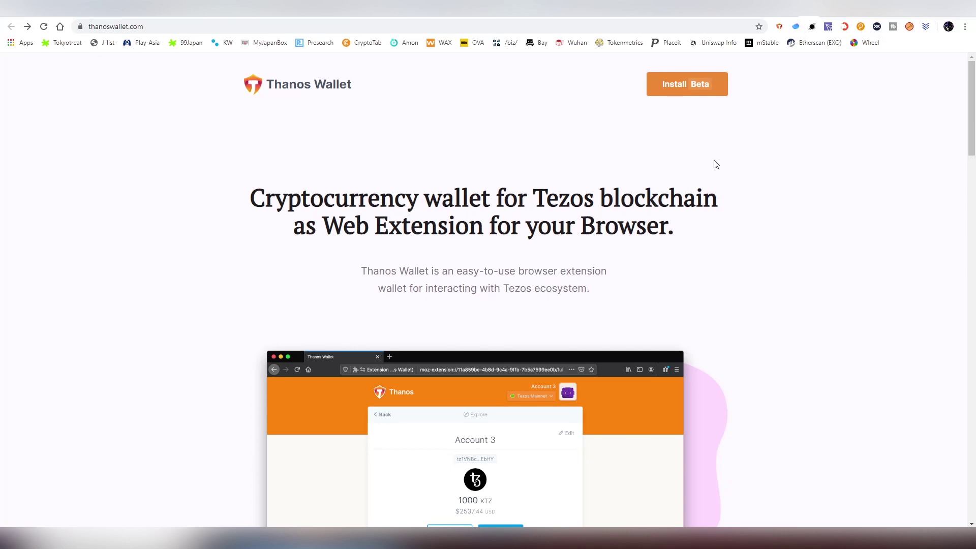
Scroll through the thanoswallet.com home page and back to the top
scroll(716, 163, "down", 15)
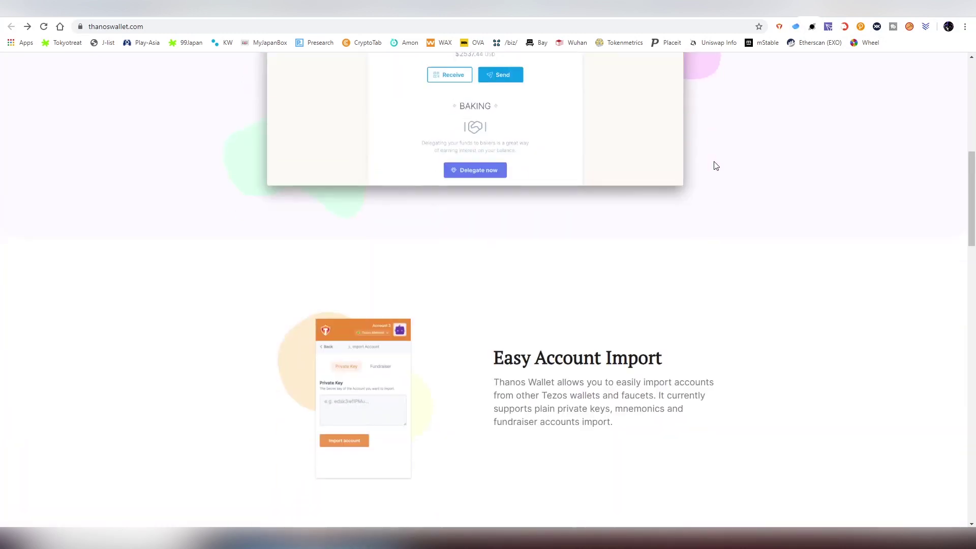
scroll(715, 167, "down", 1)
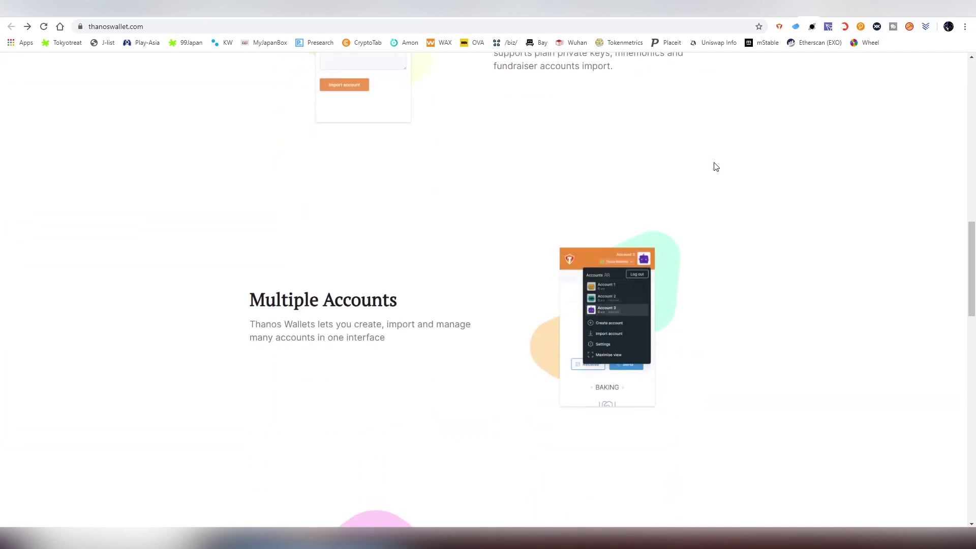
scroll(715, 167, "down", 2)
scroll(715, 166, "down", 3)
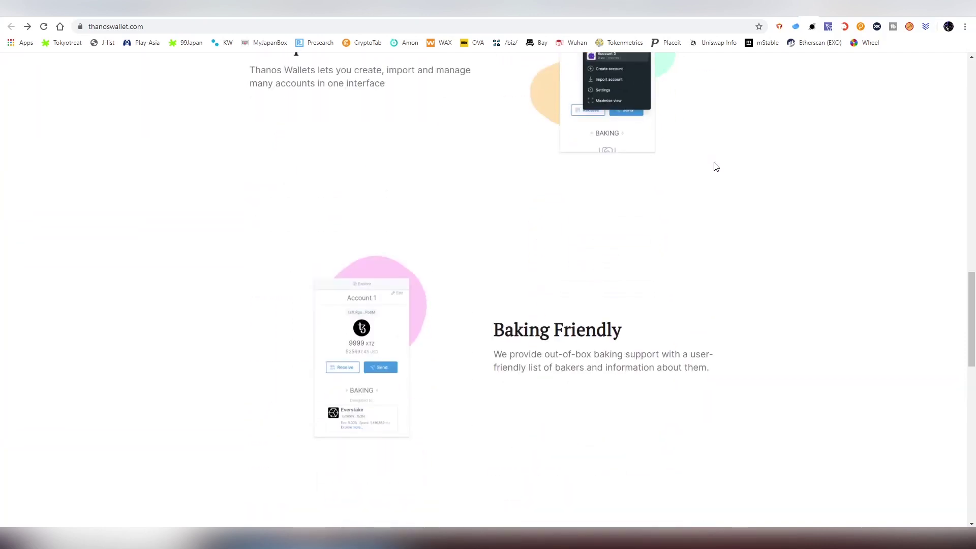
scroll(716, 166, "up", 18)
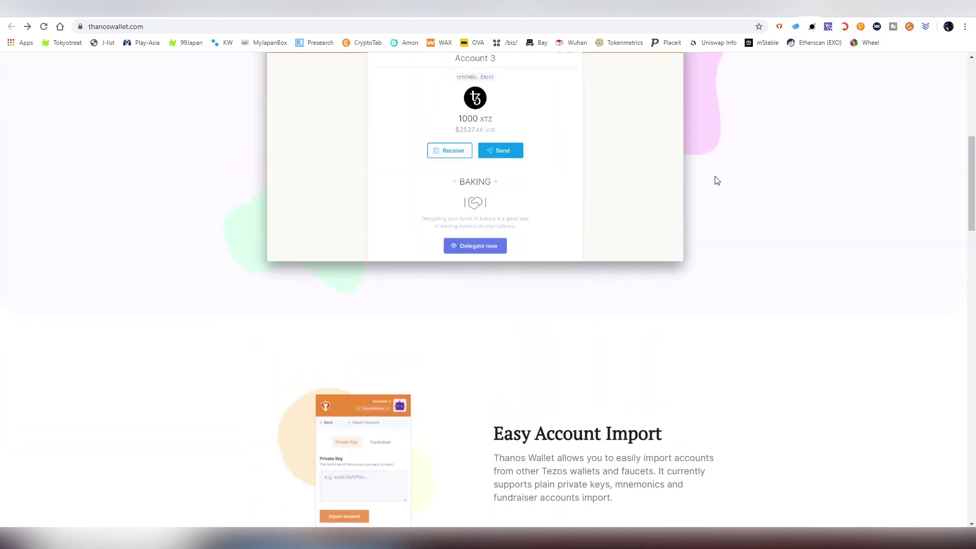
scroll(717, 181, "up", 3)
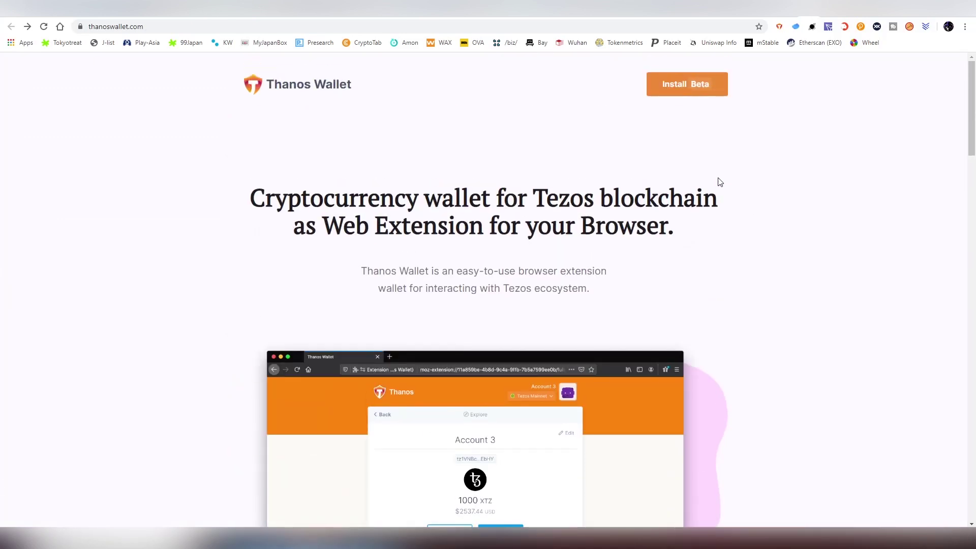
View the Thanos download page offering Chrome, Firefox and Brave installs
left_click(820, 15)
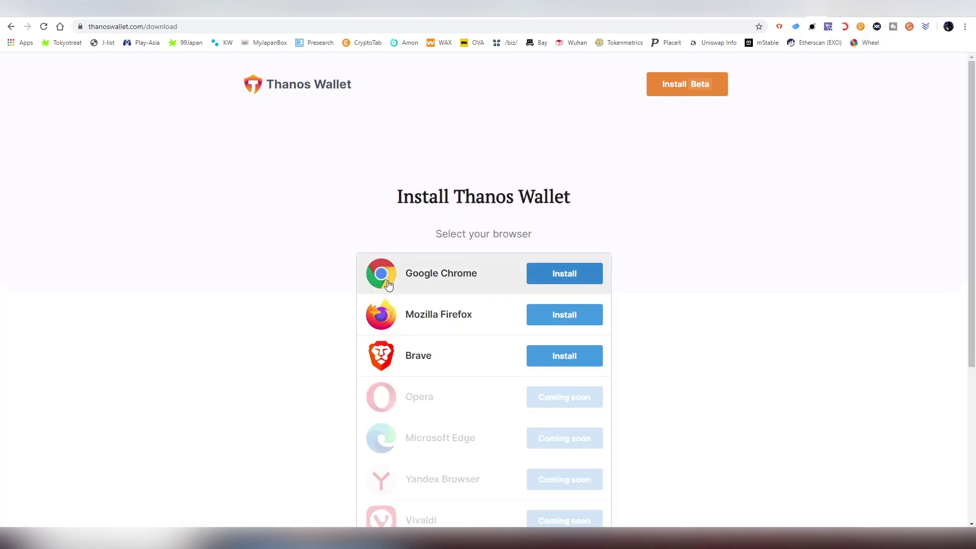
scroll(402, 284, "down", 1)
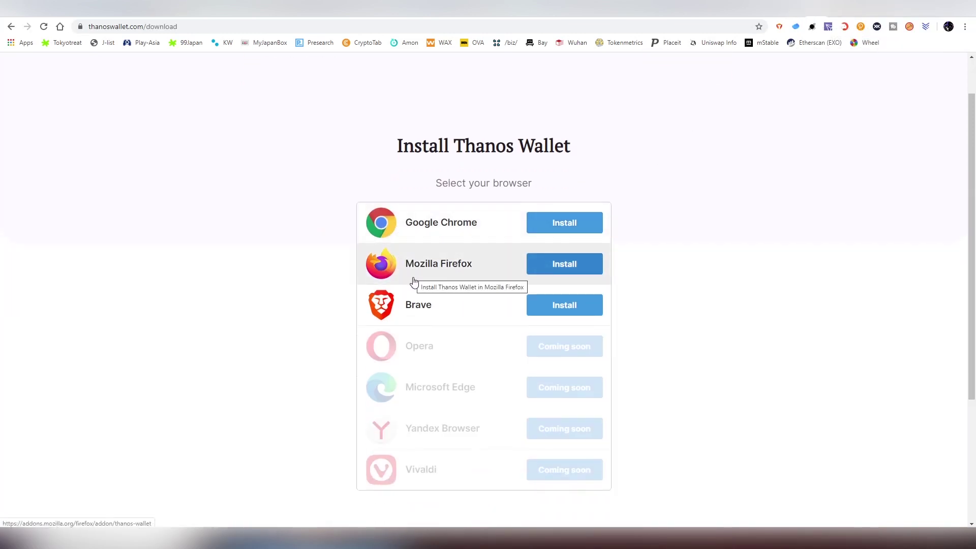
scroll(410, 275, "down", 1)
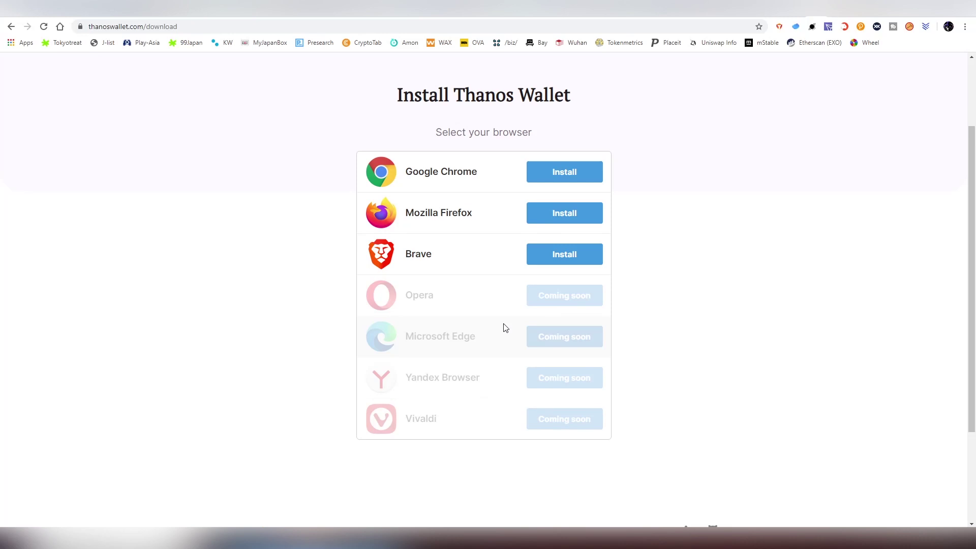
scroll(504, 328, "up", 2)
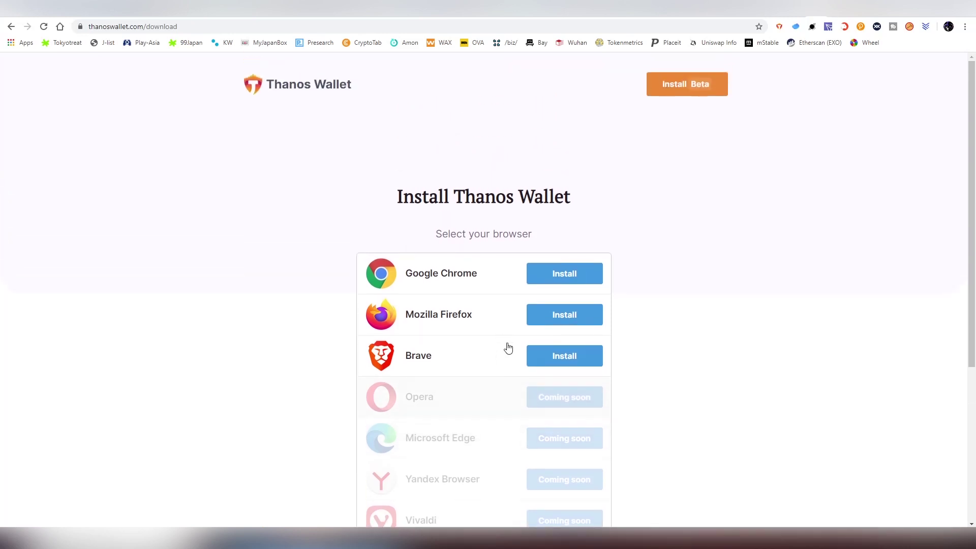
Go to app.dexter.exchange and show the Thanos popup with the account's 1.0700 XTZ balance
left_click(831, 17)
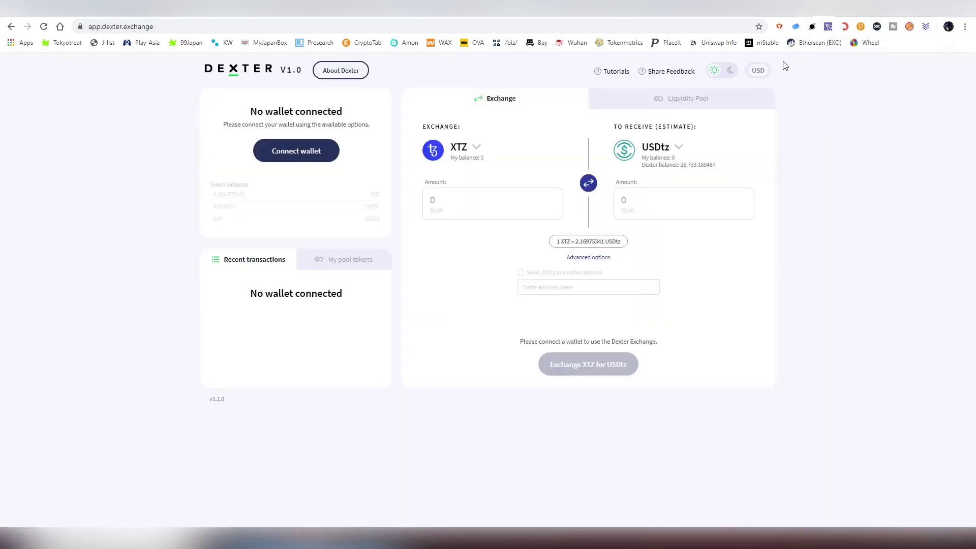
left_click(779, 28)
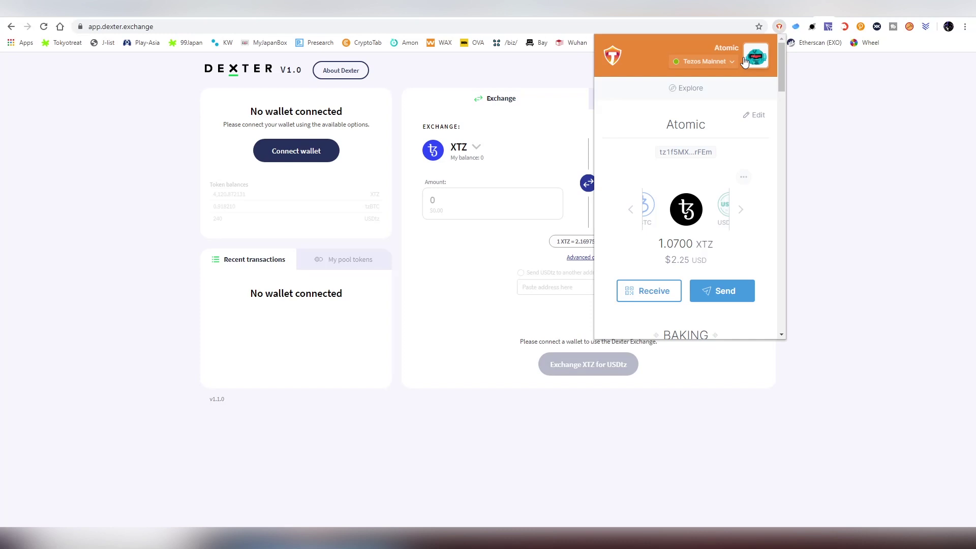
Browse Thanos's private key, seed phrase and fundraiser account import forms, then return to the overview
left_click(745, 60)
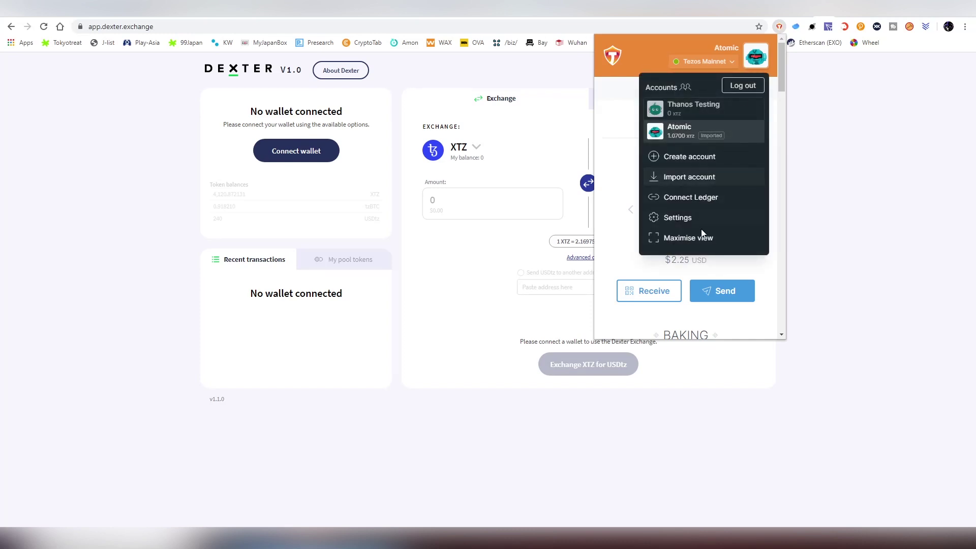
left_click(694, 177)
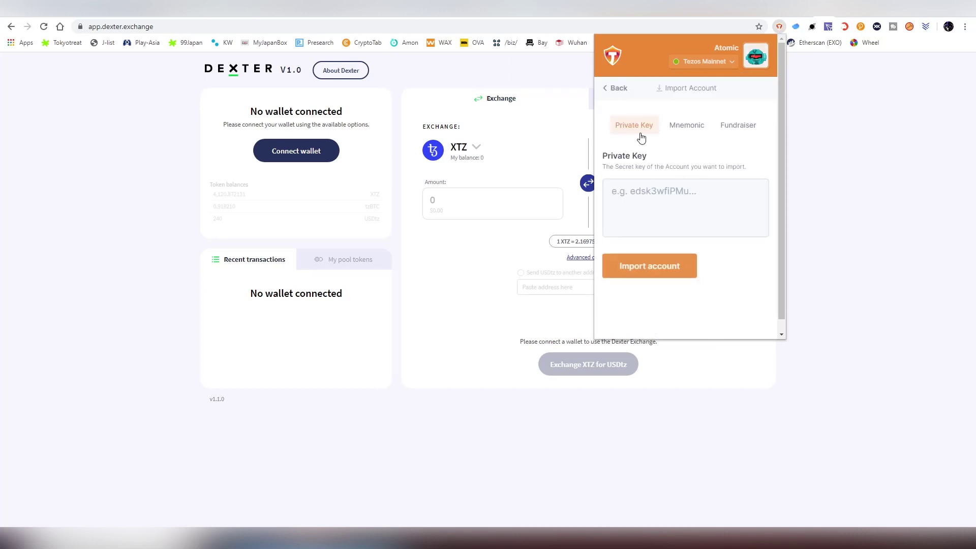
left_click(670, 126)
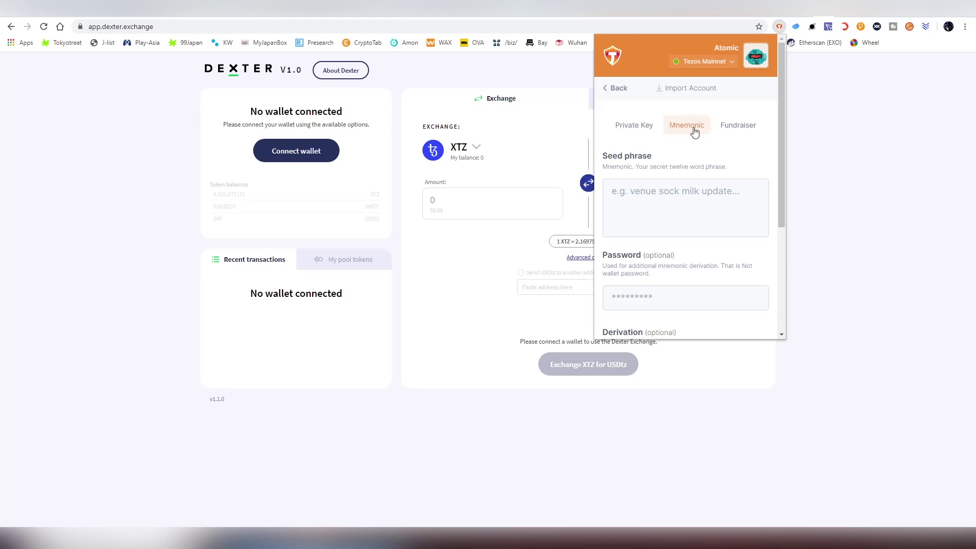
left_click(730, 133)
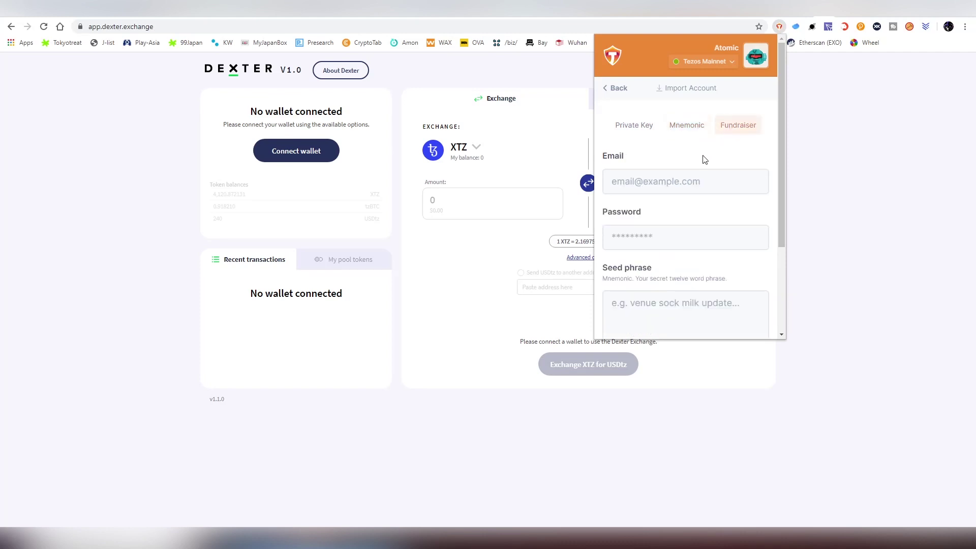
left_click(646, 131)
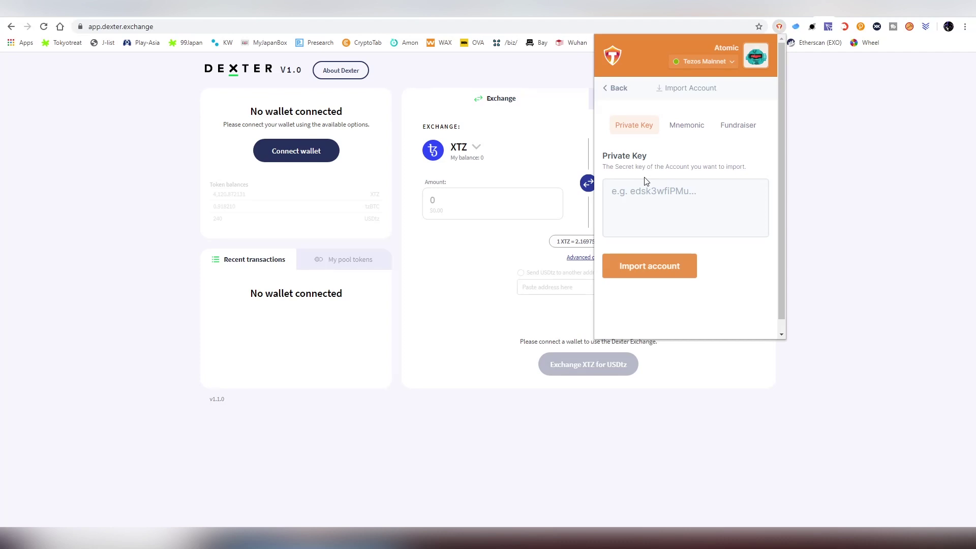
left_click(615, 95)
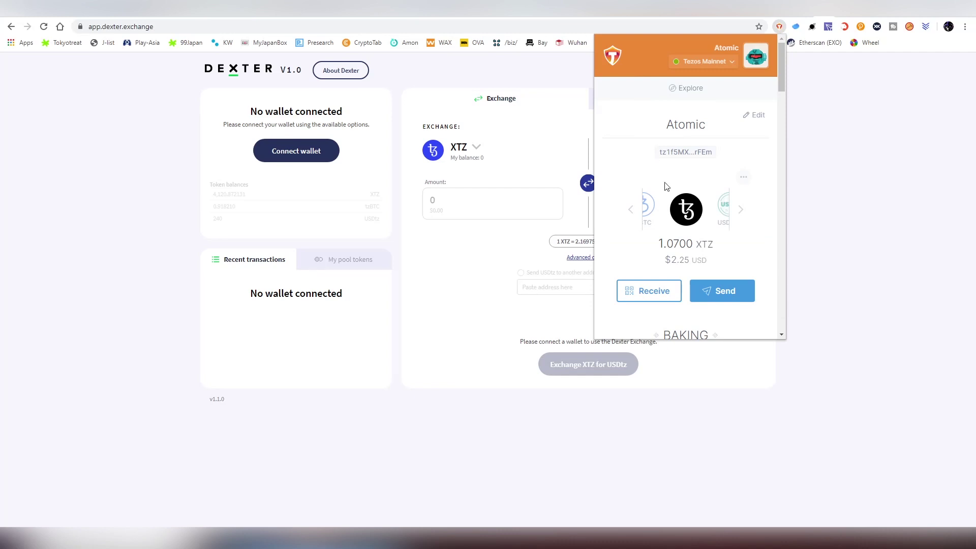
Scroll the account overview and close the Thanos popup, leaving Dexter's empty XTZ-to-USDtz form
scroll(666, 186, "down", 3)
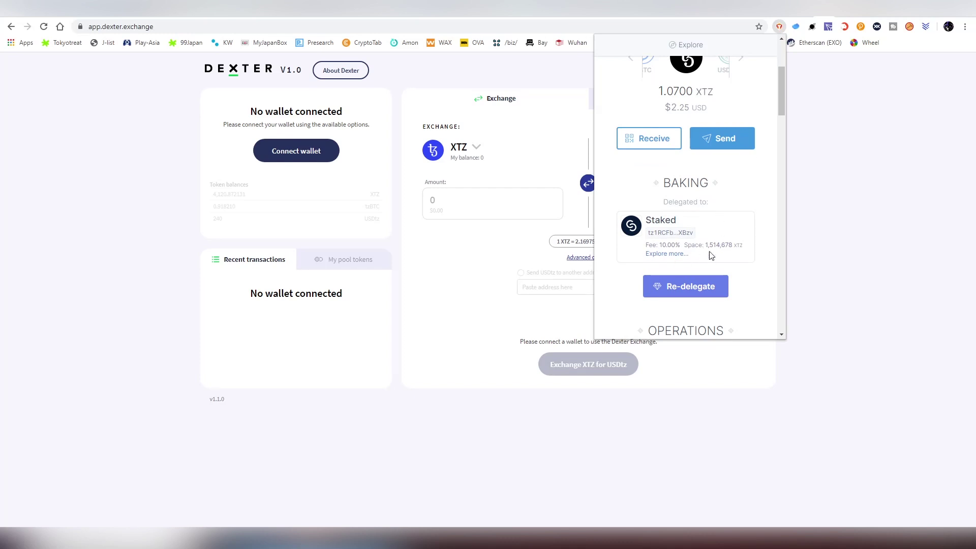
scroll(739, 221, "down", 2)
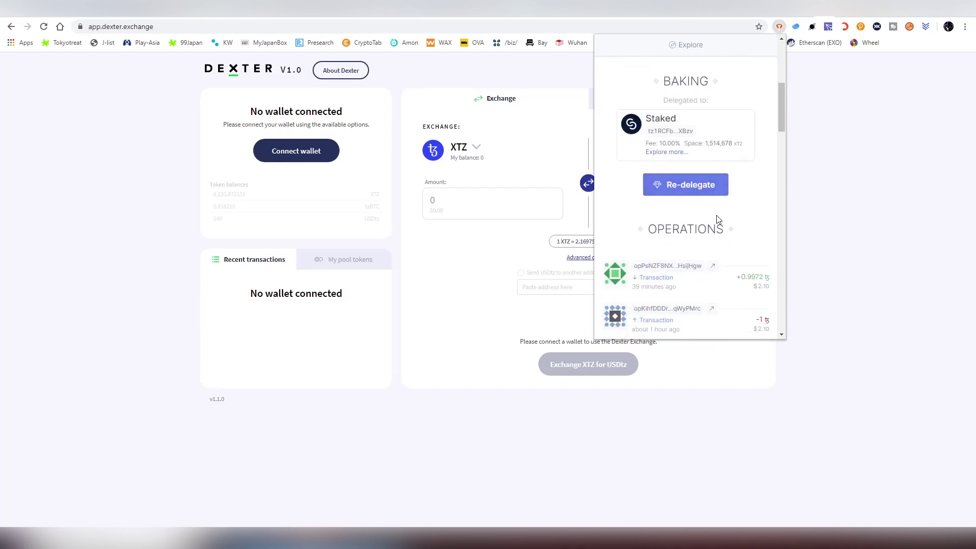
scroll(718, 218, "down", 2)
scroll(705, 185, "down", 1)
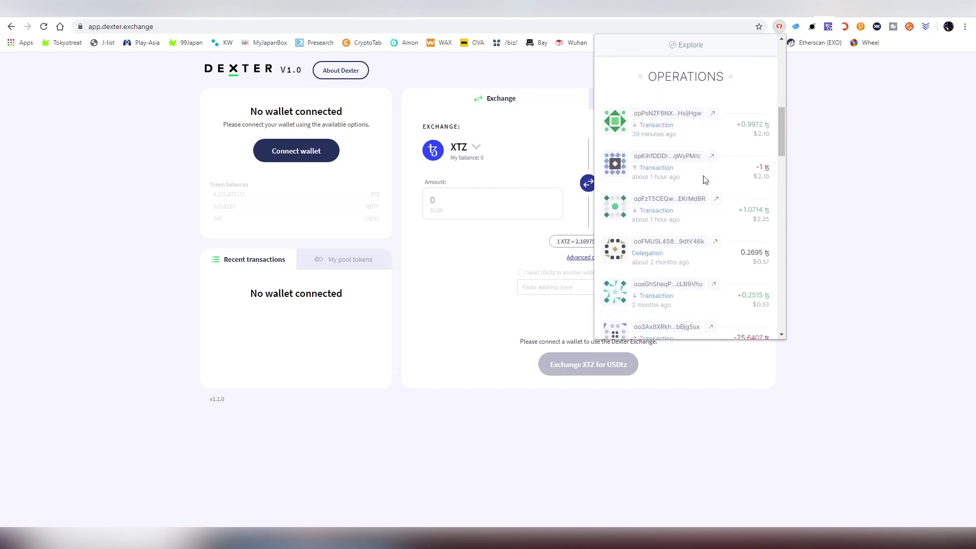
scroll(740, 147, "down", 1)
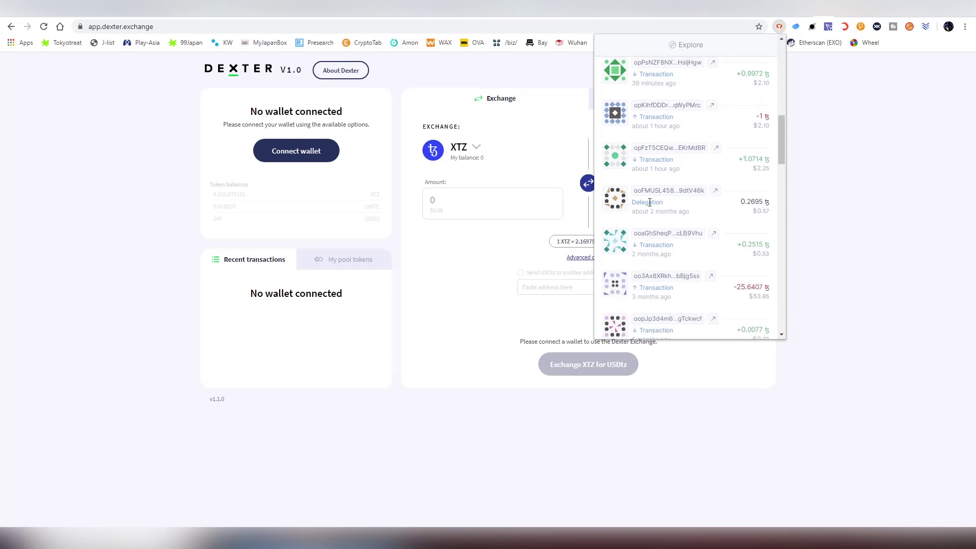
left_click(447, 308)
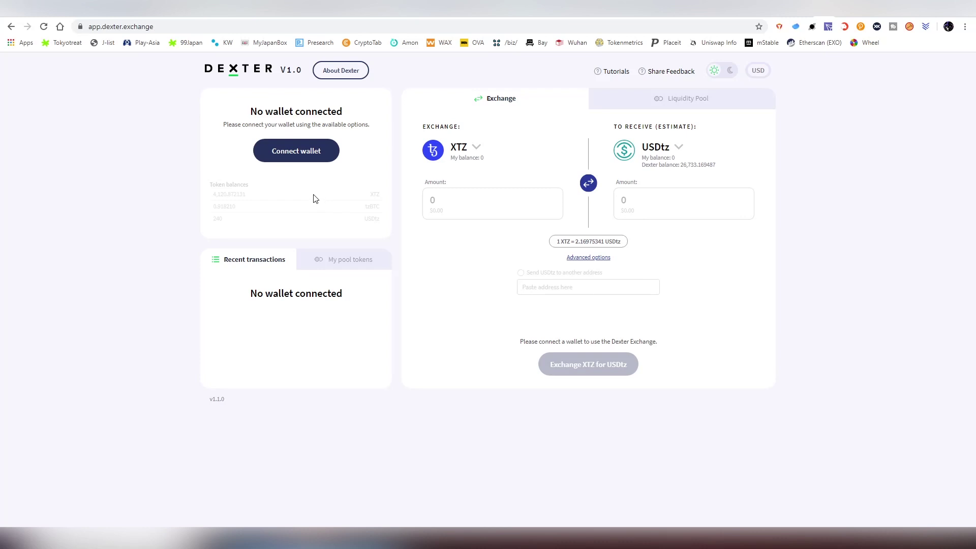
Open the dexter.pdf Trail of Bits report on GitHub and scroll back to its June 22, 2020 cover
left_click(862, 16)
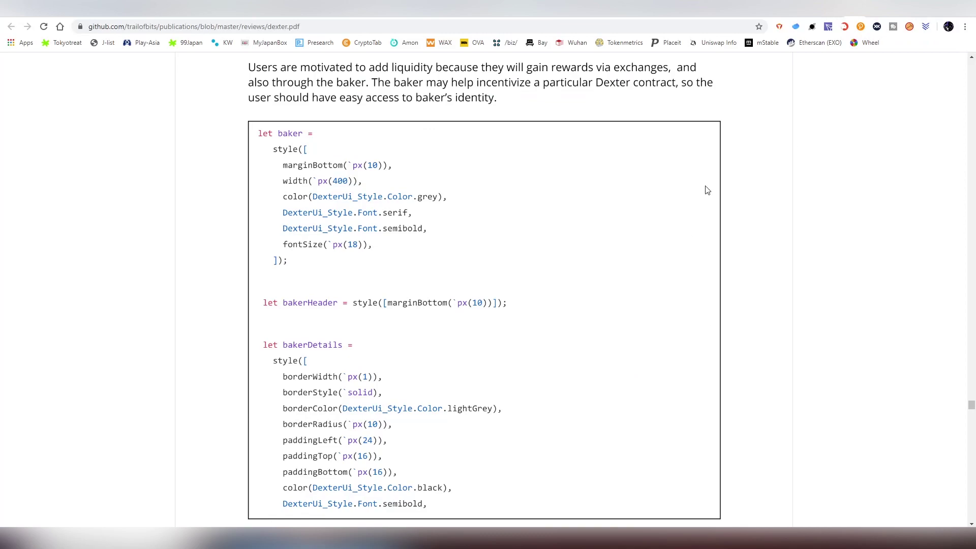
scroll(810, 277, "up", 3)
left_click_drag(971, 407, 972, 75)
scroll(972, 75, "up", 8)
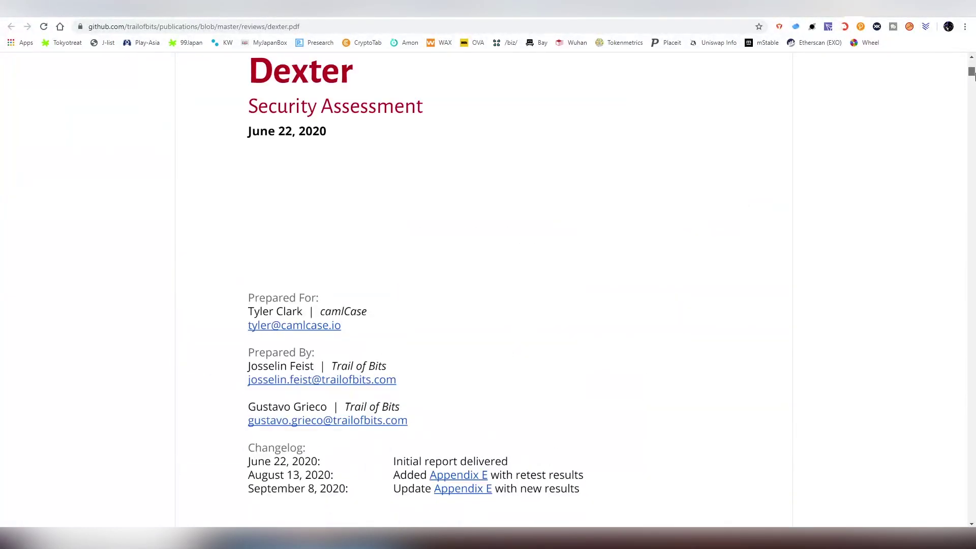
scroll(886, 212, "up", 2)
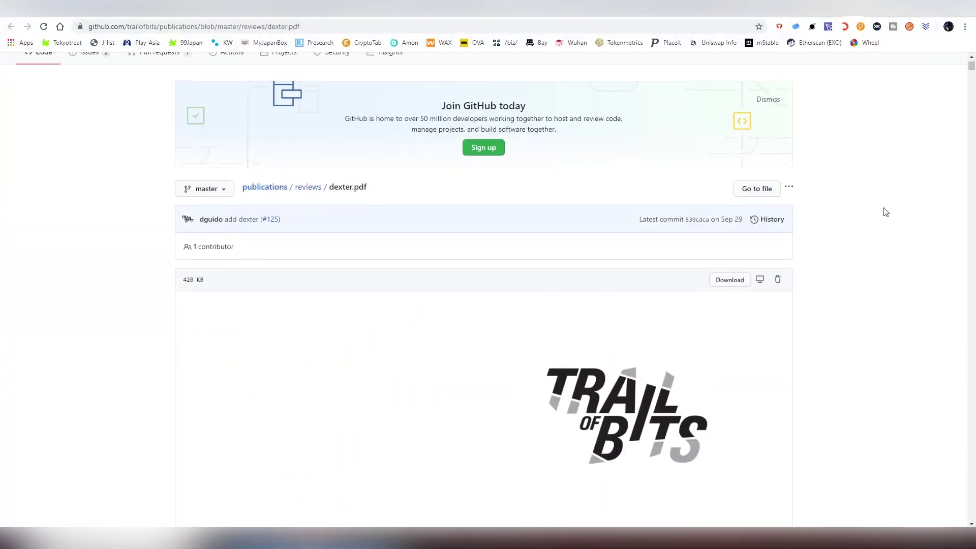
scroll(886, 212, "down", 6)
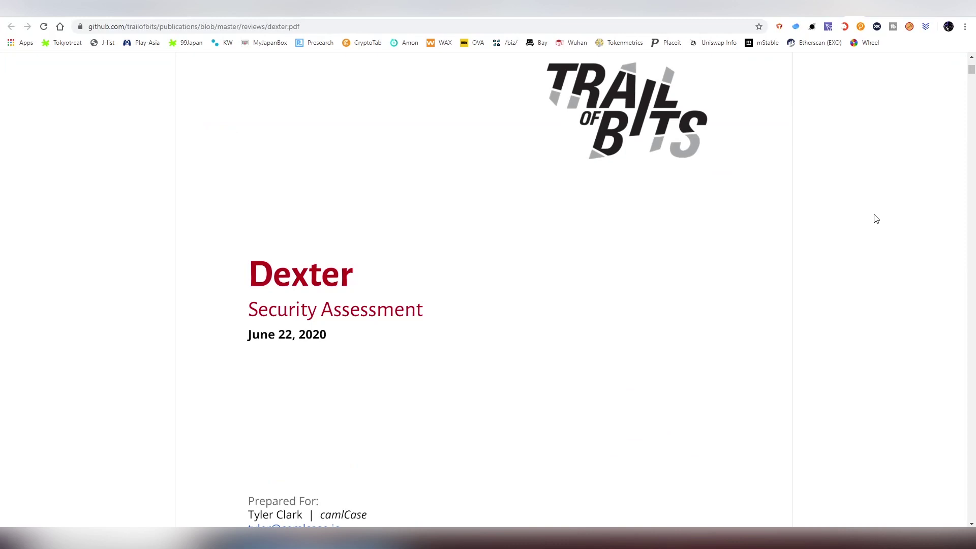
scroll(876, 220, "up", 2)
scroll(878, 221, "down", 4)
scroll(876, 220, "down", 4)
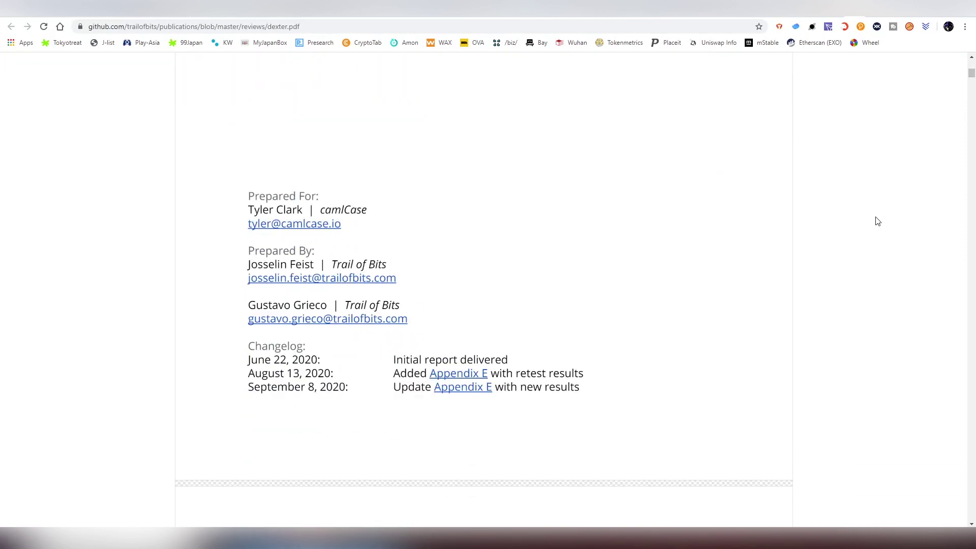
scroll(876, 220, "down", 3)
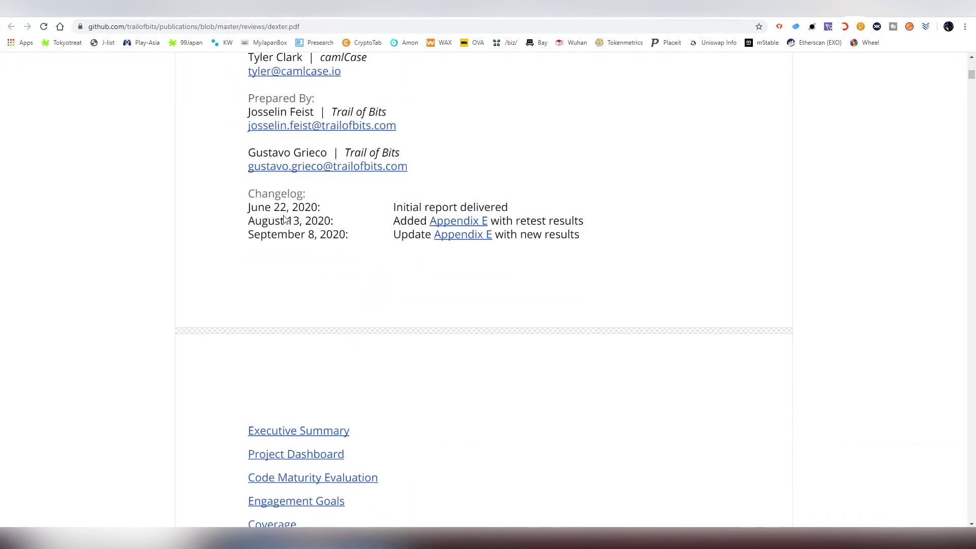
scroll(312, 291, "up", 6)
scroll(313, 292, "up", 6)
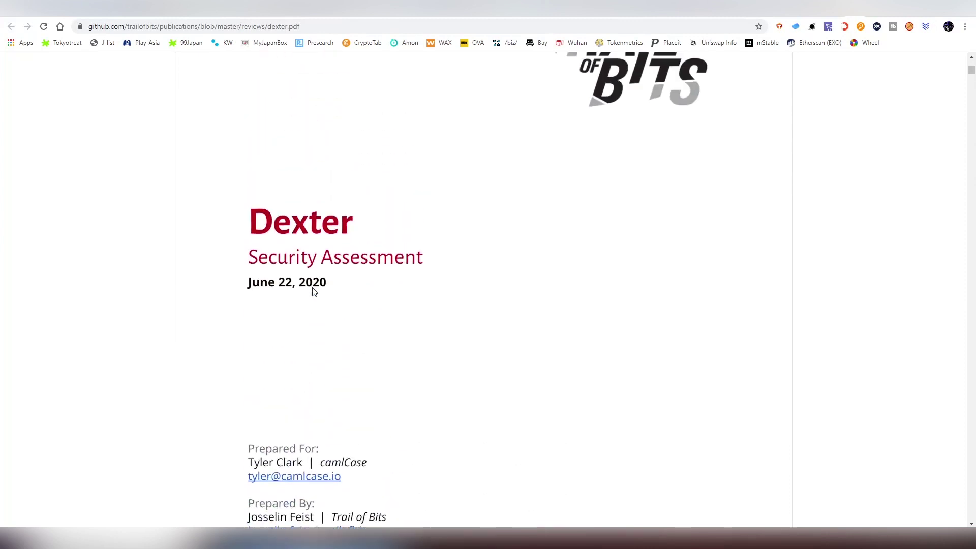
scroll(314, 293, "up", 2)
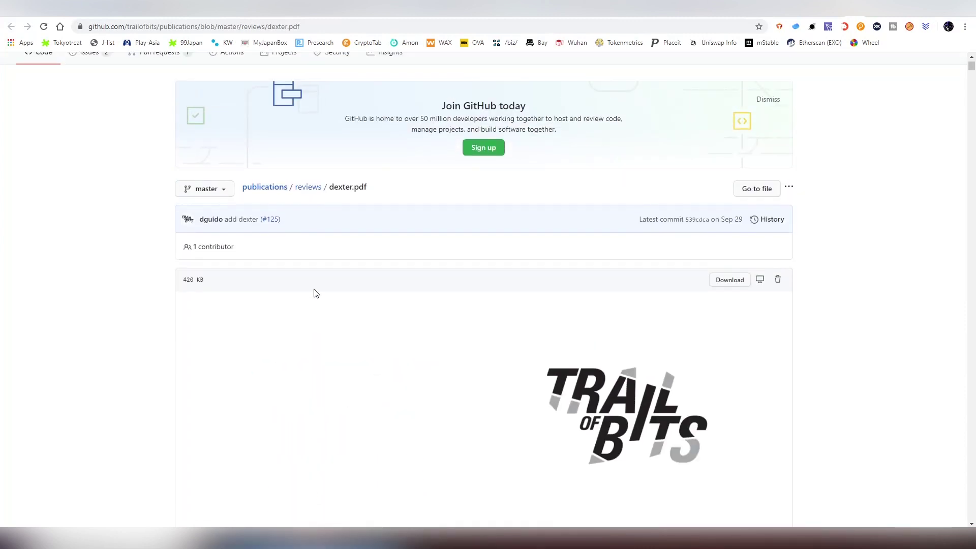
scroll(313, 293, "down", 3)
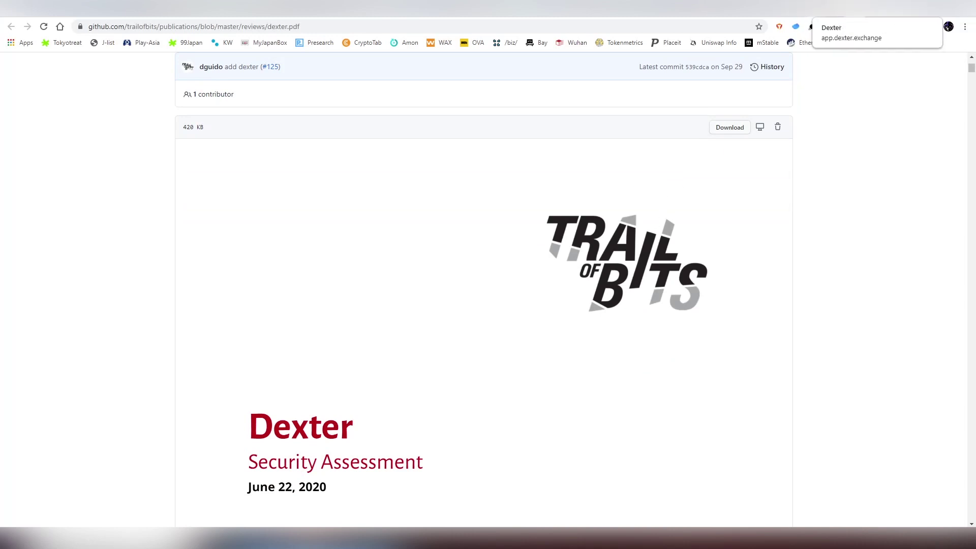
On Dexter, start connecting a wallet and reveal the advanced options listing Beacon, Thanos and TezBridge
left_click(876, 9)
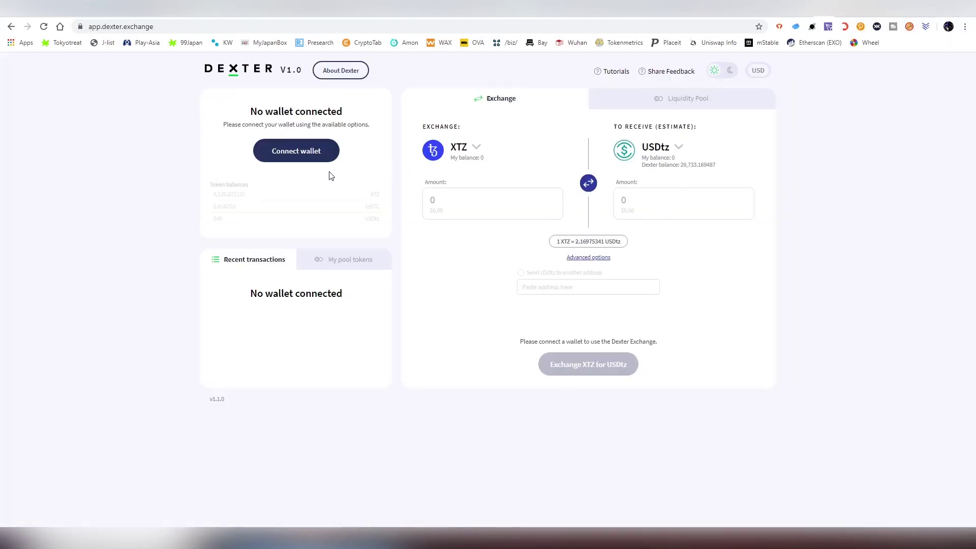
left_click(308, 154)
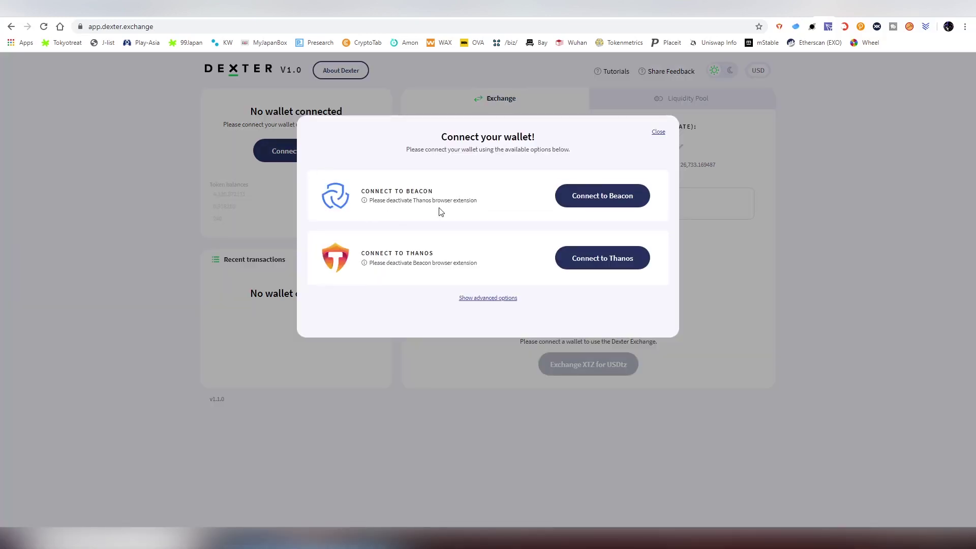
left_click(494, 297)
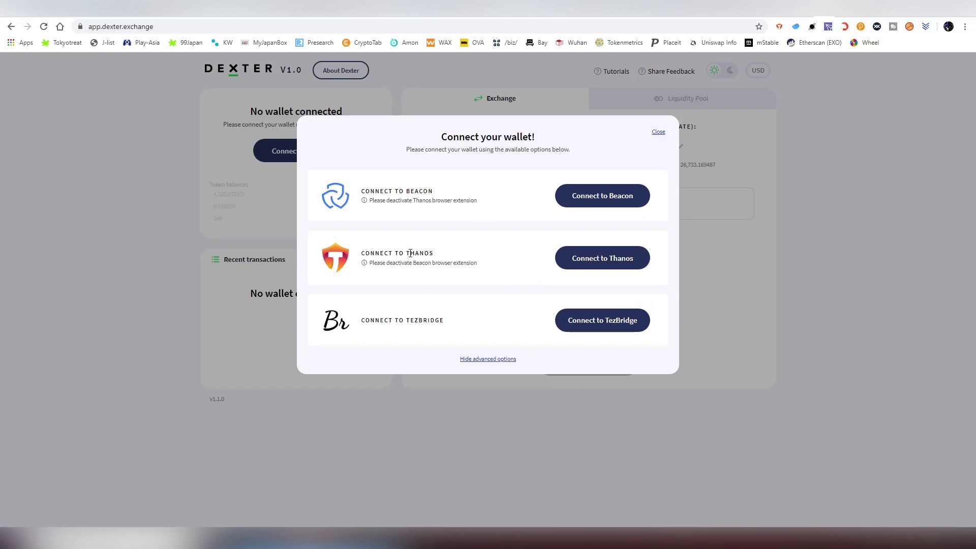
left_click_drag(406, 252, 442, 254)
left_click(438, 211)
Connect Thanos to Dexter and show the Atomic account's 1.0700 XTZ in the Thanos popup
left_click(601, 263)
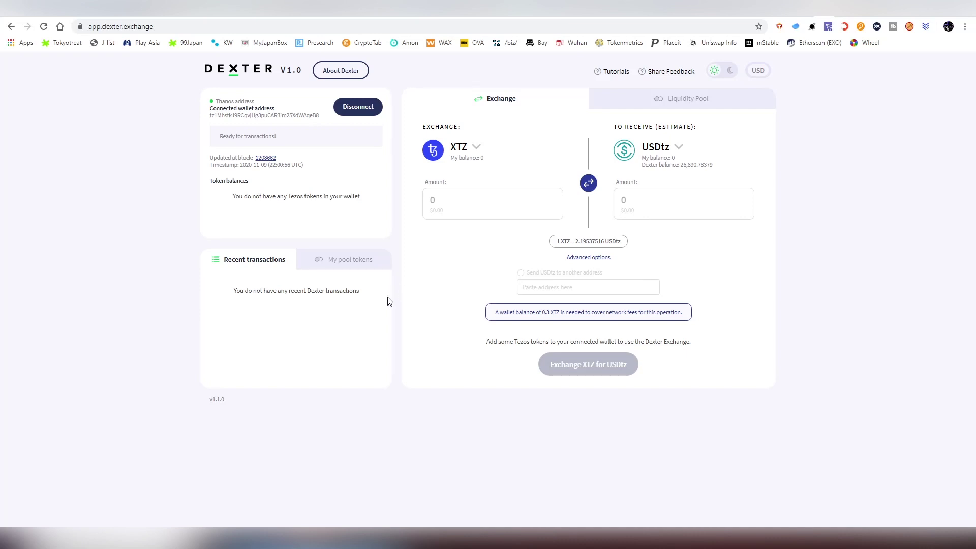
left_click(780, 26)
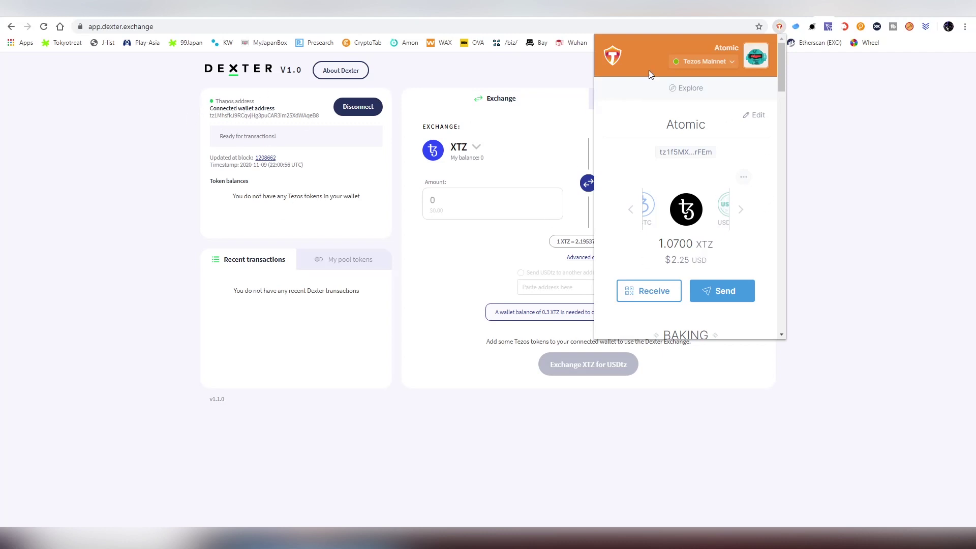
Look at the Connect Ledger form from the accounts menu, then return to the account view
left_click(761, 60)
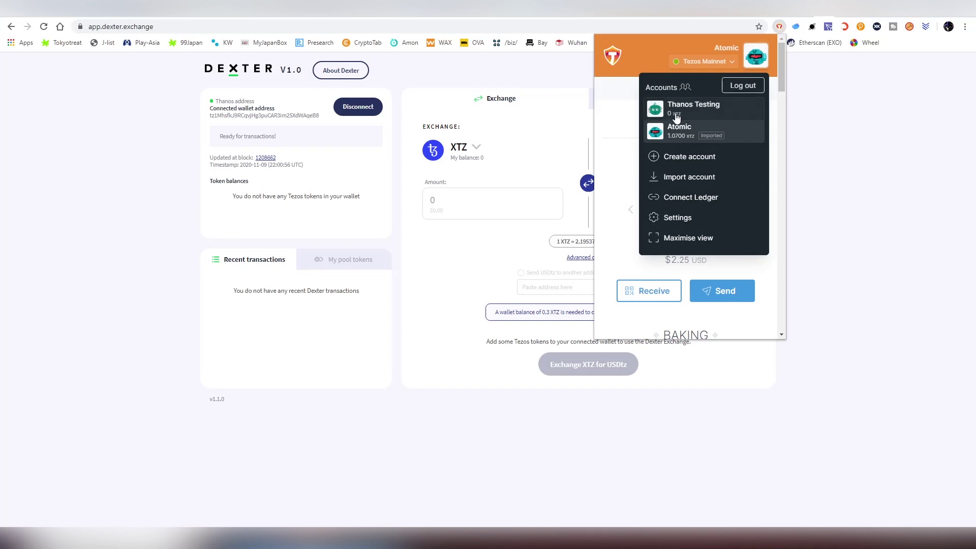
left_click(684, 200)
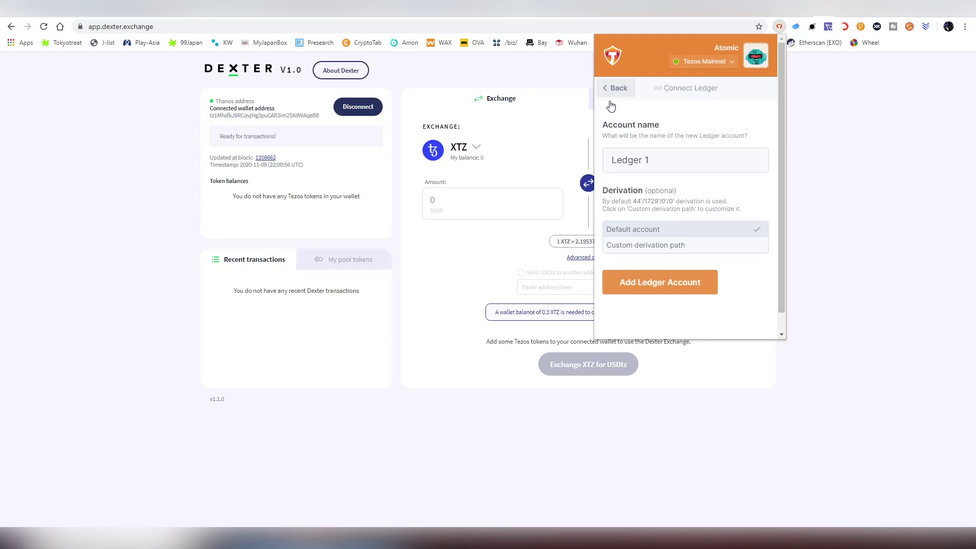
left_click(609, 98)
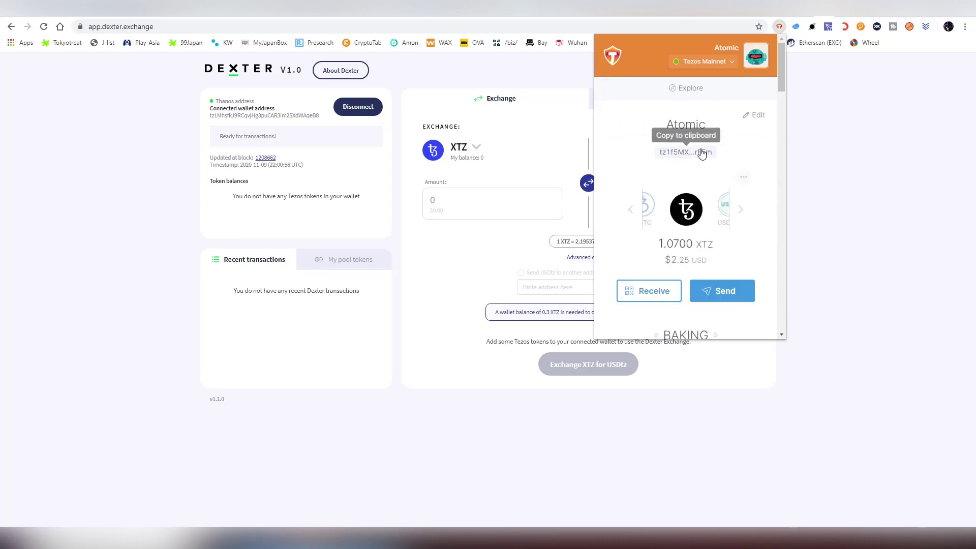
Copy the Thanos Testing account address, then start a Send from the Atomic account
left_click(763, 67)
left_click(721, 107)
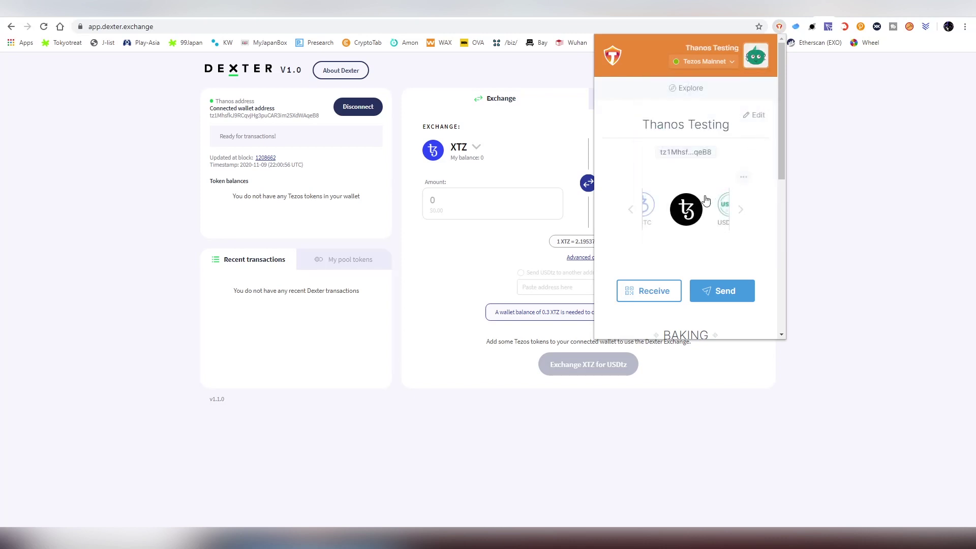
left_click(700, 160)
left_click(758, 67)
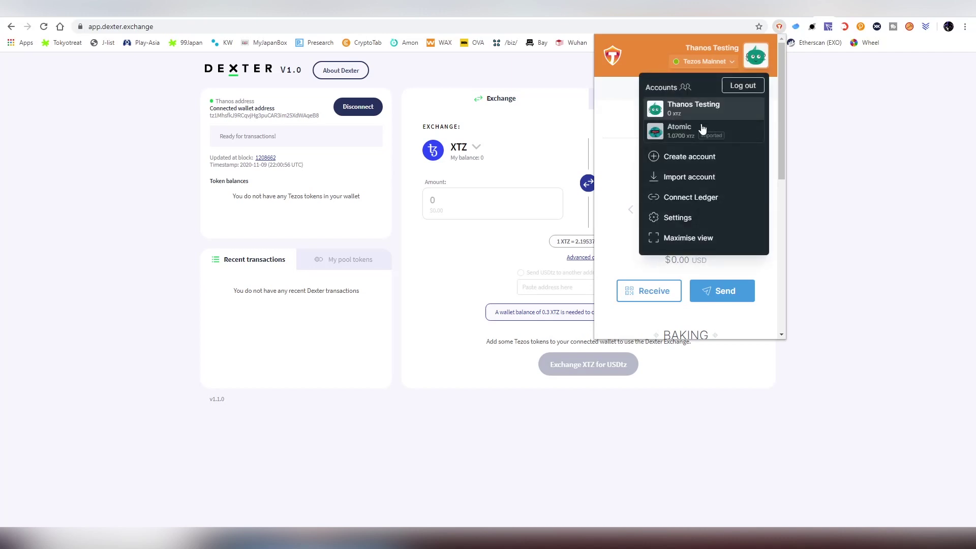
left_click(703, 129)
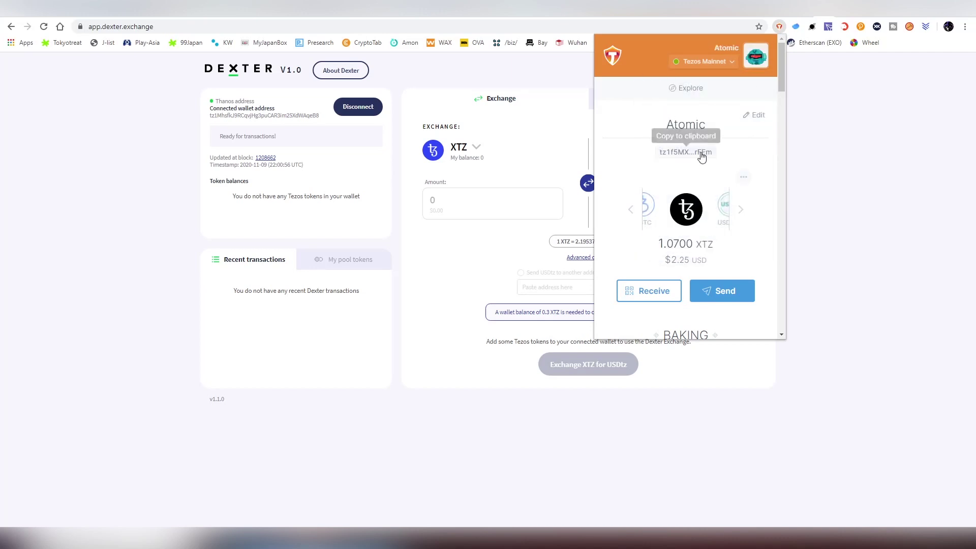
scroll(711, 213, "down", 1)
left_click(725, 242)
Keep XTZ as the asset and make Thanos Testing the transfer recipient
left_click(710, 222)
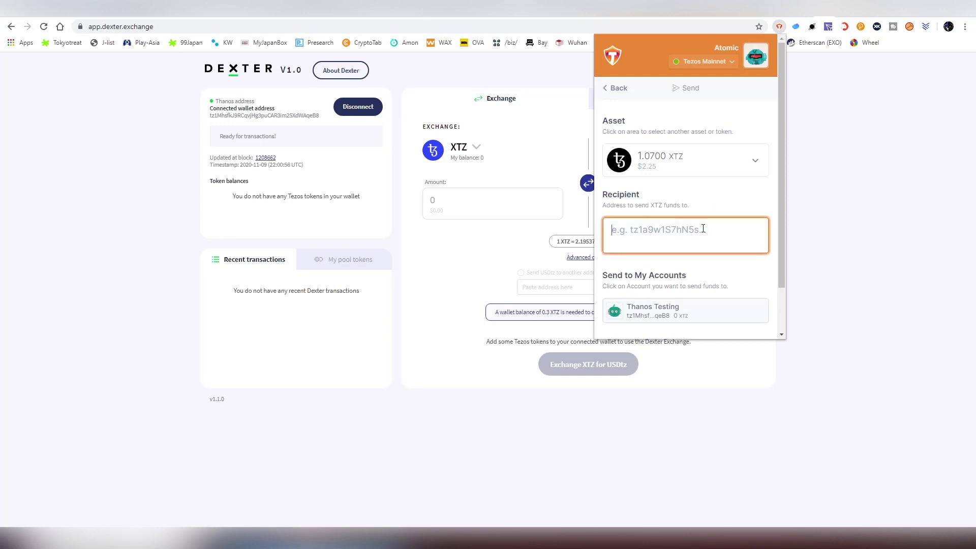
scroll(708, 209, "down", 1)
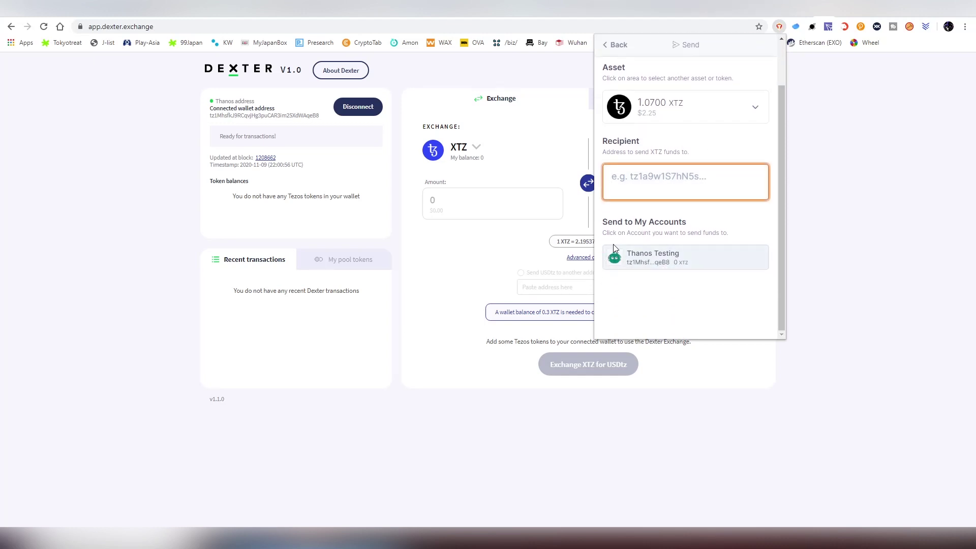
scroll(664, 266, "up", 1)
scroll(665, 269, "down", 1)
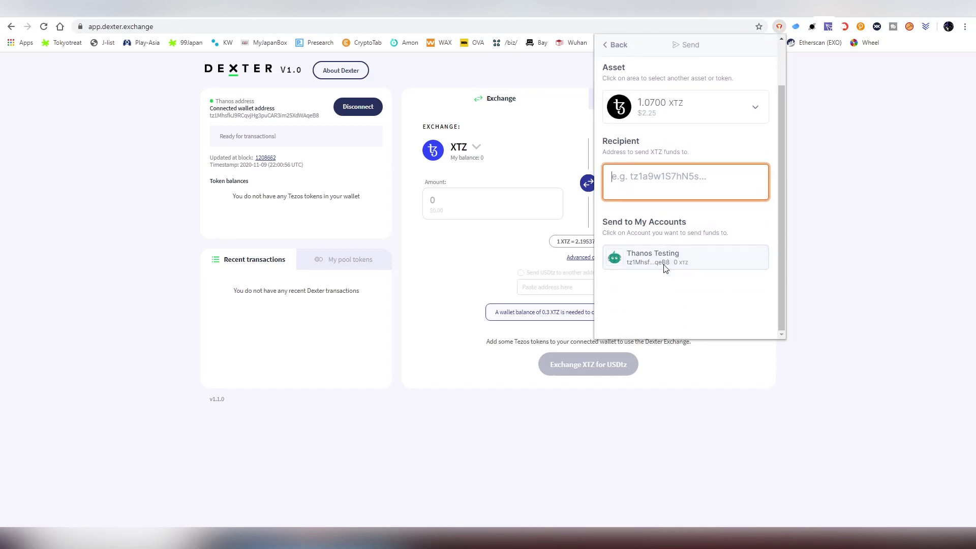
left_click(679, 105)
scroll(670, 188, "down", 1)
scroll(671, 188, "up", 1)
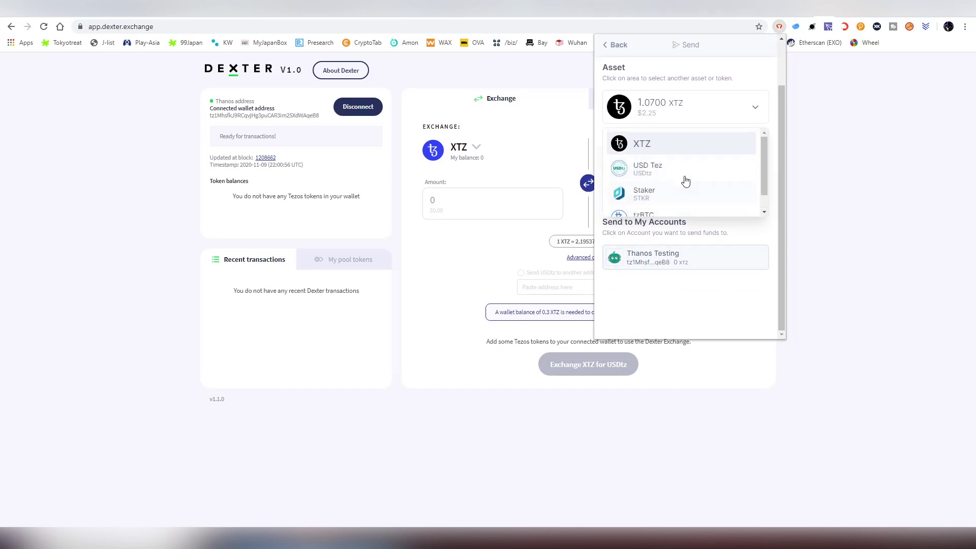
left_click(697, 144)
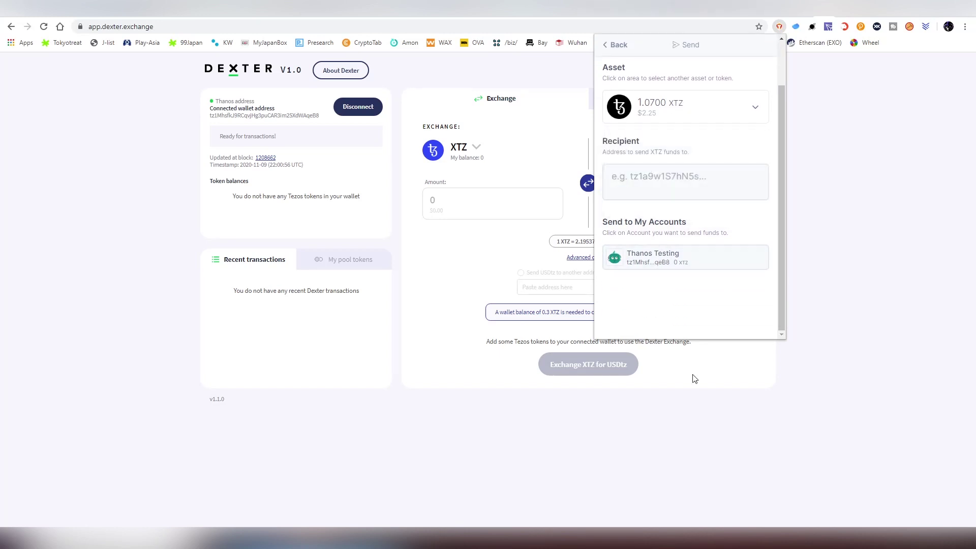
left_click(649, 261)
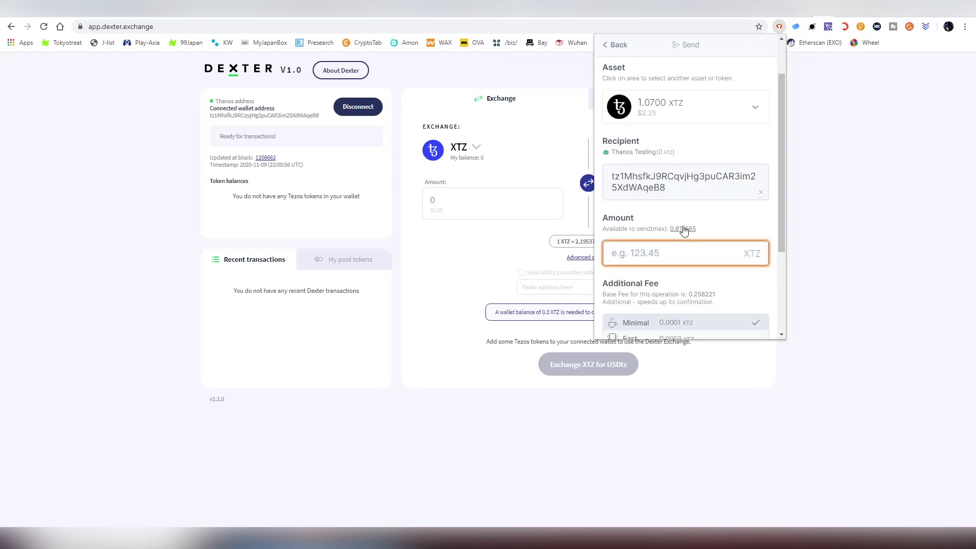
scroll(684, 231, "down", 1)
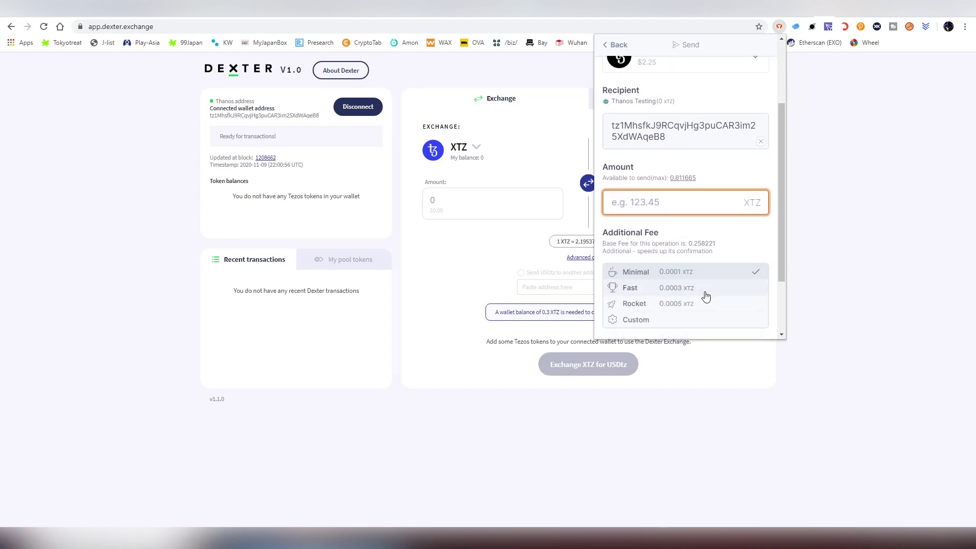
Enter 0.5 XTZ, choose the Rocket fee, and submit the transfer for confirmation
left_click(706, 295)
left_click(684, 212)
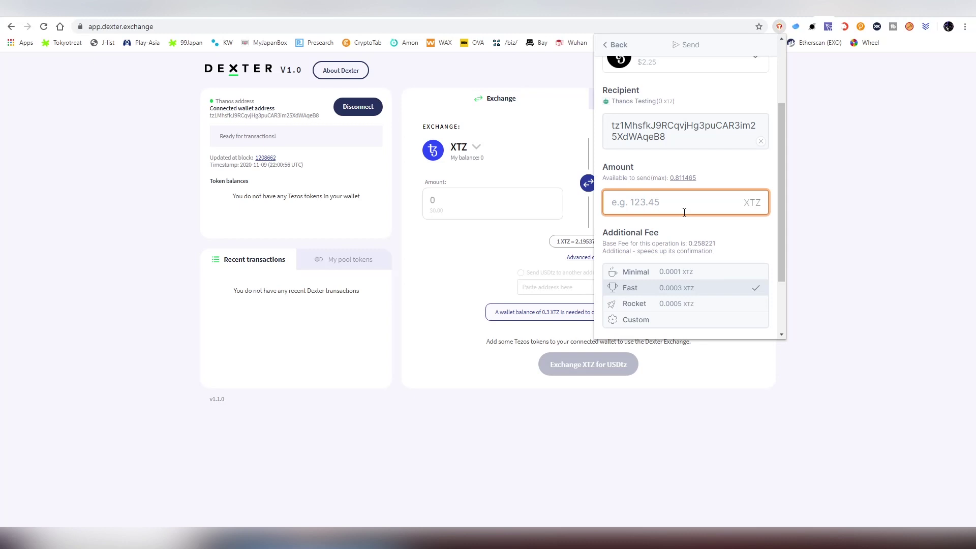
scroll(684, 218, "up", 2)
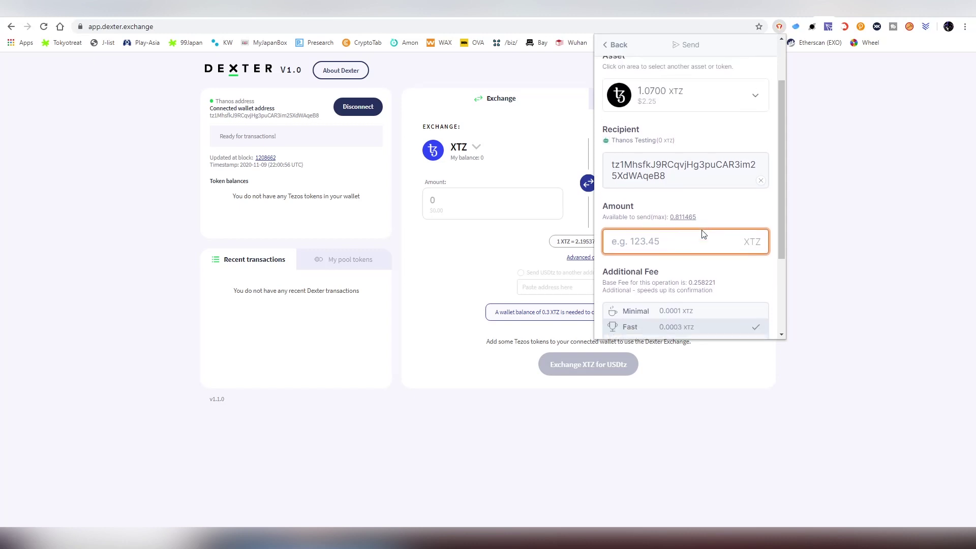
scroll(707, 233, "down", 2)
type("0.5")
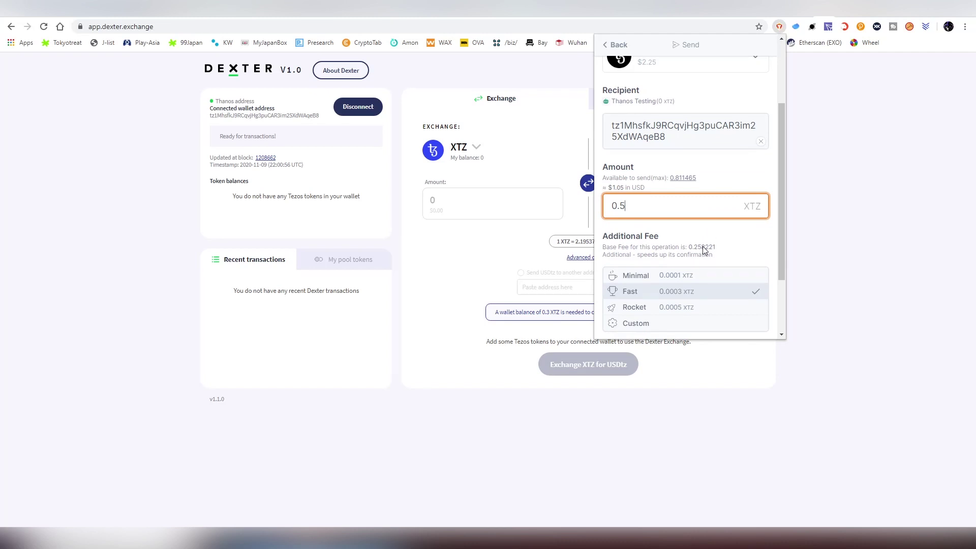
scroll(702, 246, "down", 2)
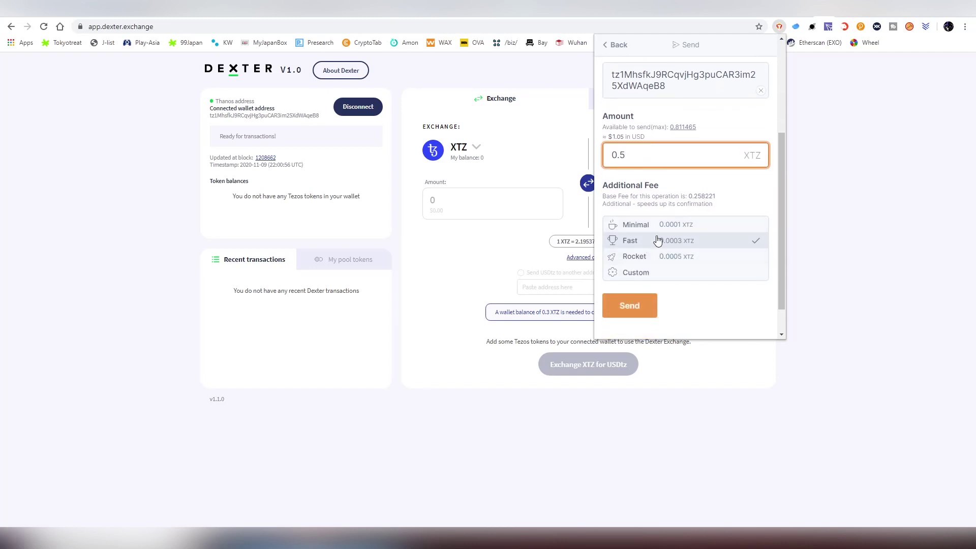
left_click(687, 262)
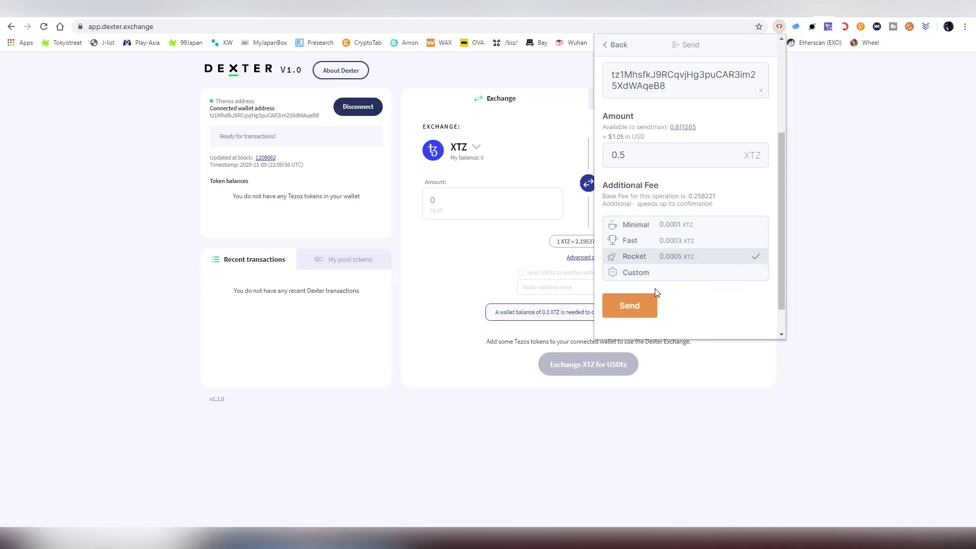
left_click(639, 305)
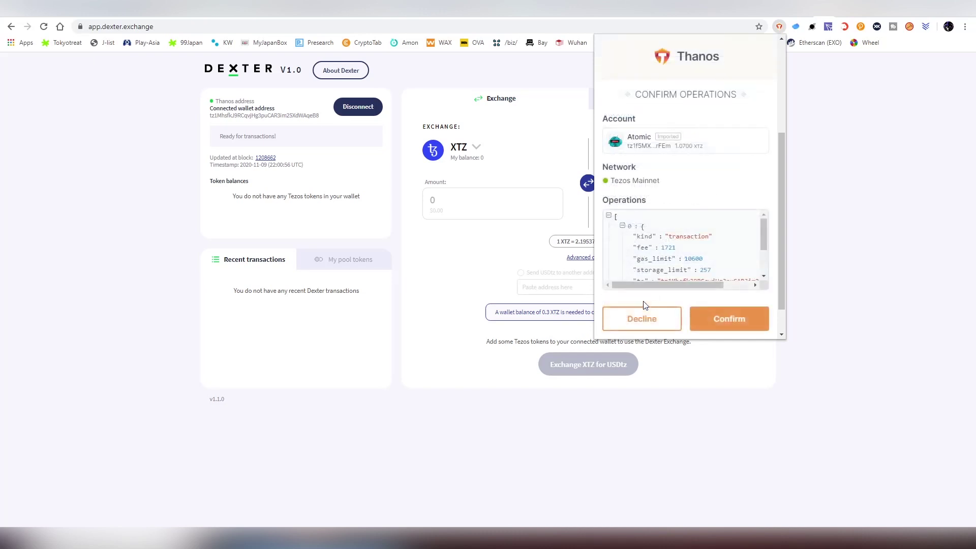
Approve the 0.5 XTZ transfer in Thanos Wallet
scroll(716, 238, "down", 2)
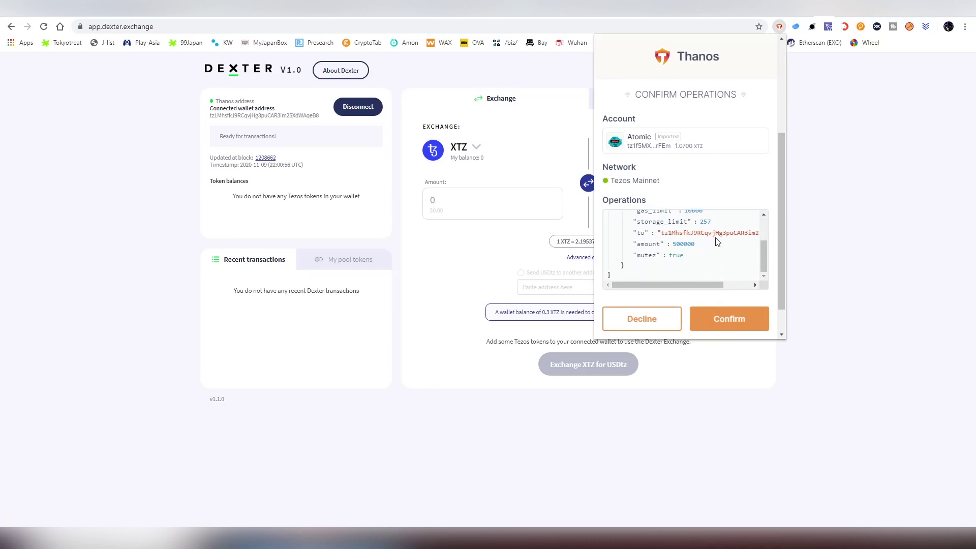
left_click(738, 324)
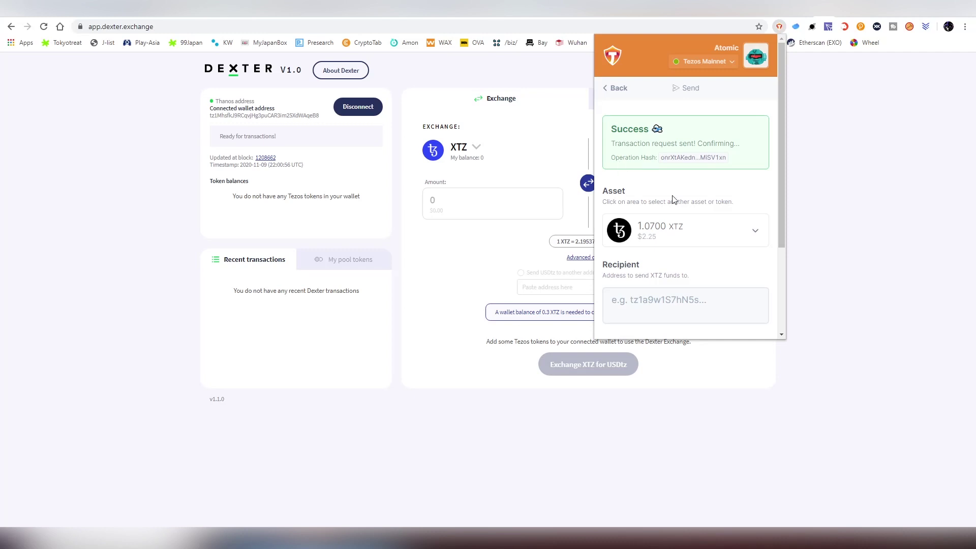
scroll(672, 200, "down", 2)
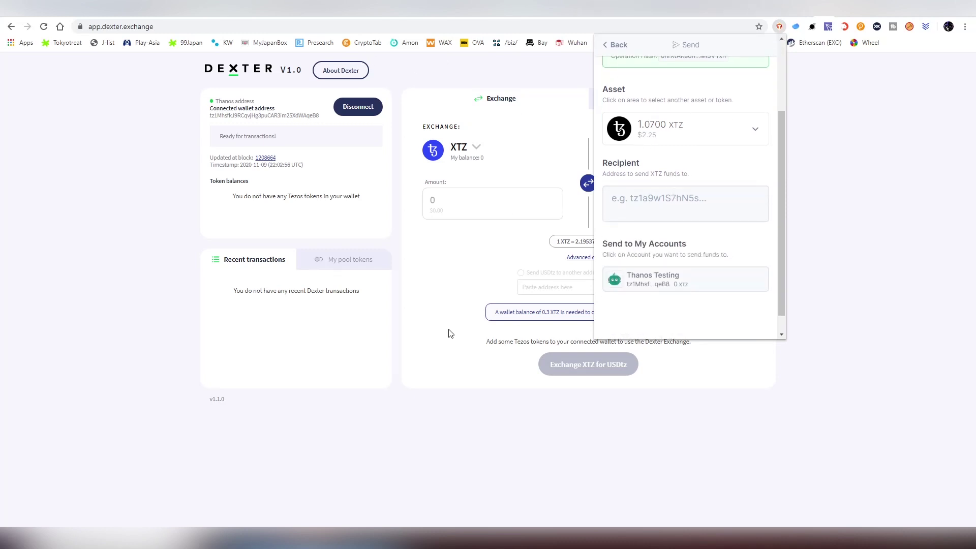
scroll(741, 211, "up", 3)
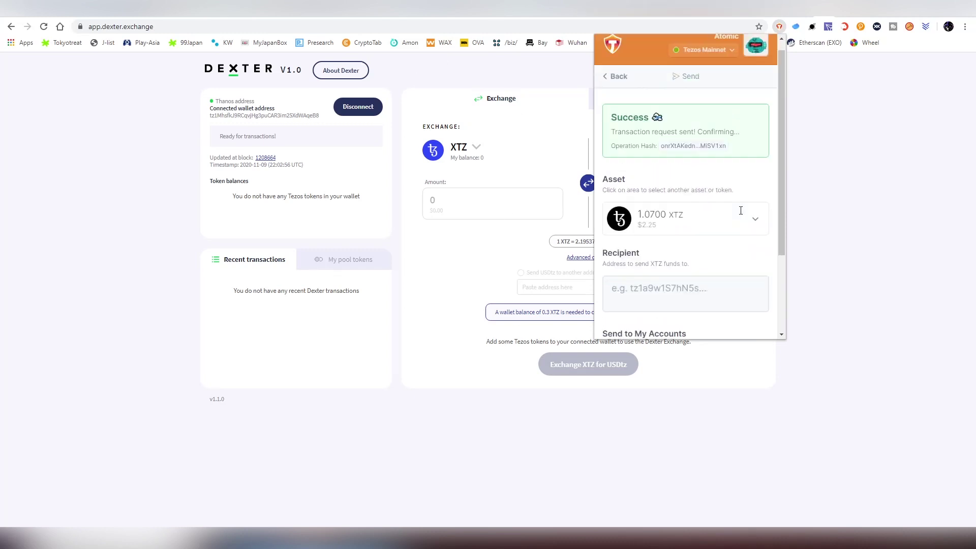
Switch the active wallet account to Thanos Testing and close the wallet popup
left_click(755, 55)
left_click(693, 107)
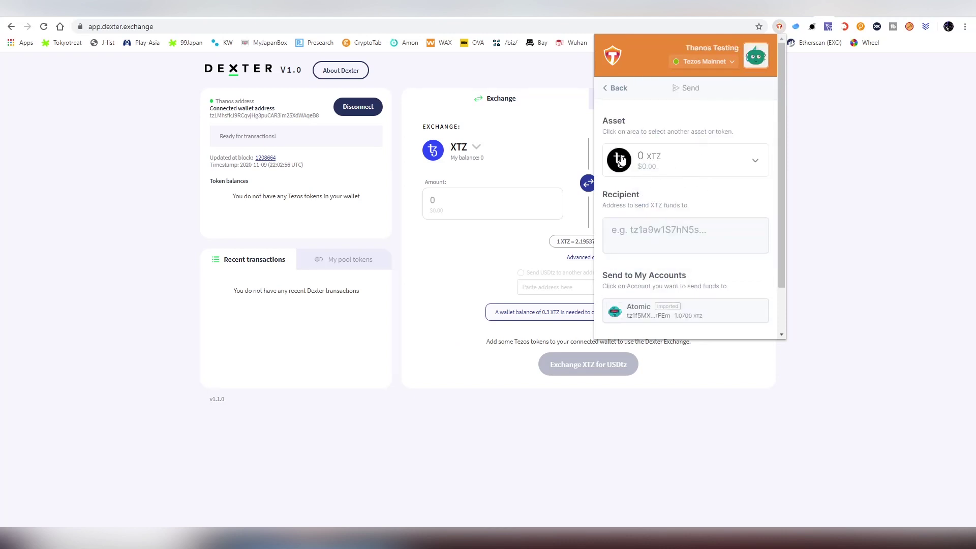
left_click(462, 243)
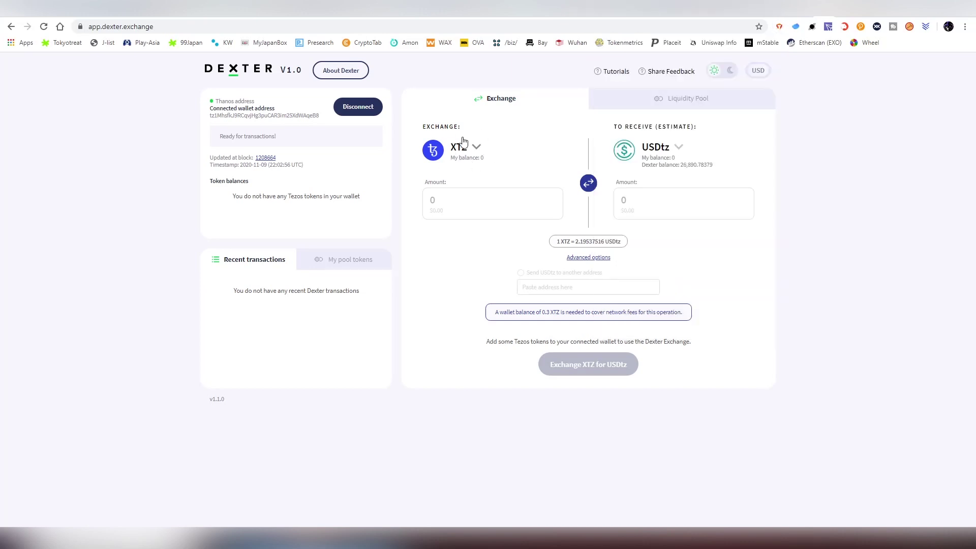
Switch Dexter to the dark theme and browse the local currency list, keeping USD
left_click(731, 72)
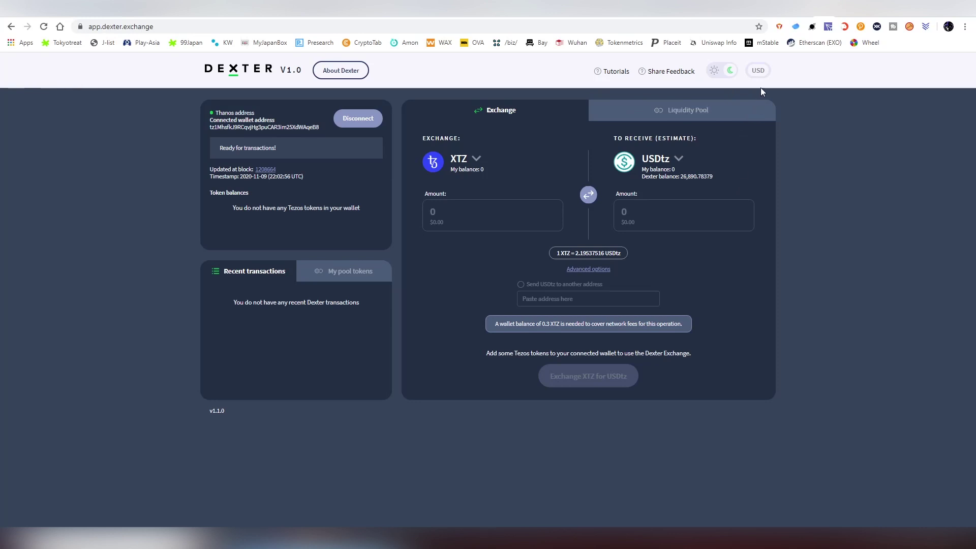
left_click(762, 74)
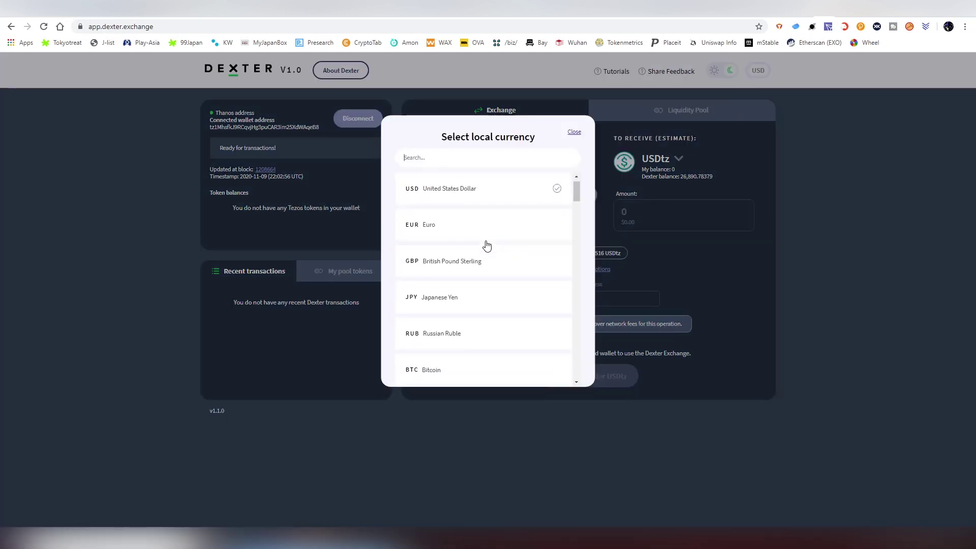
scroll(485, 244, "down", 8)
scroll(488, 247, "up", 8)
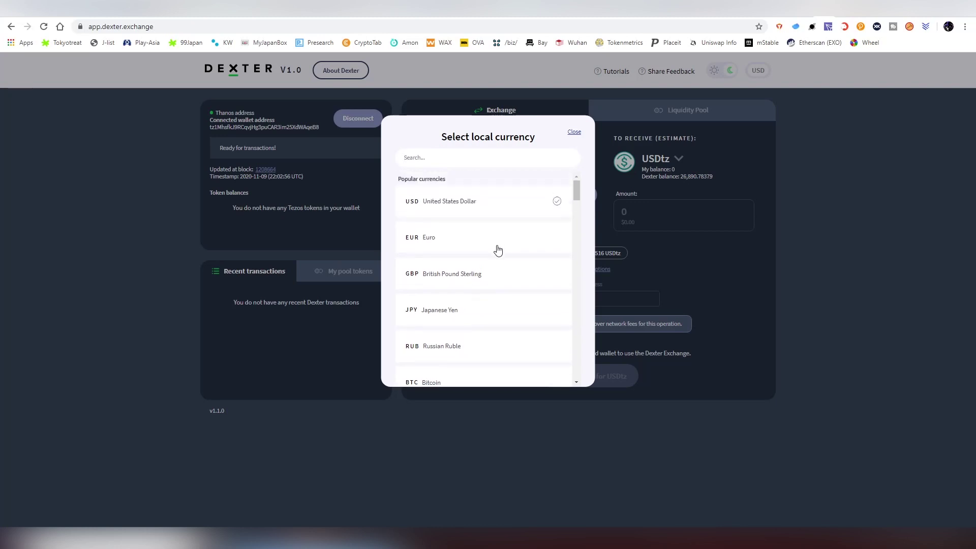
scroll(497, 249, "down", 1)
scroll(497, 249, "down", 2)
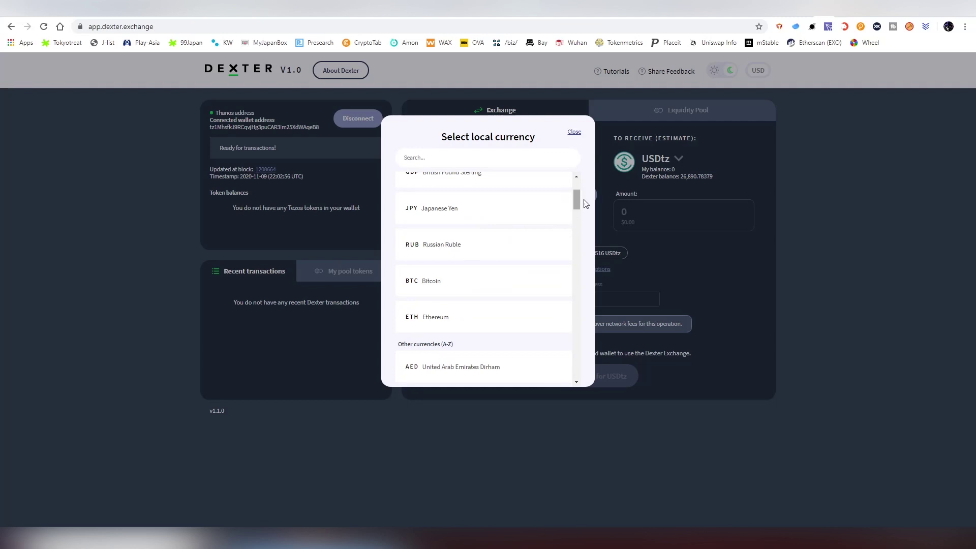
left_click_drag(580, 194, 568, 365)
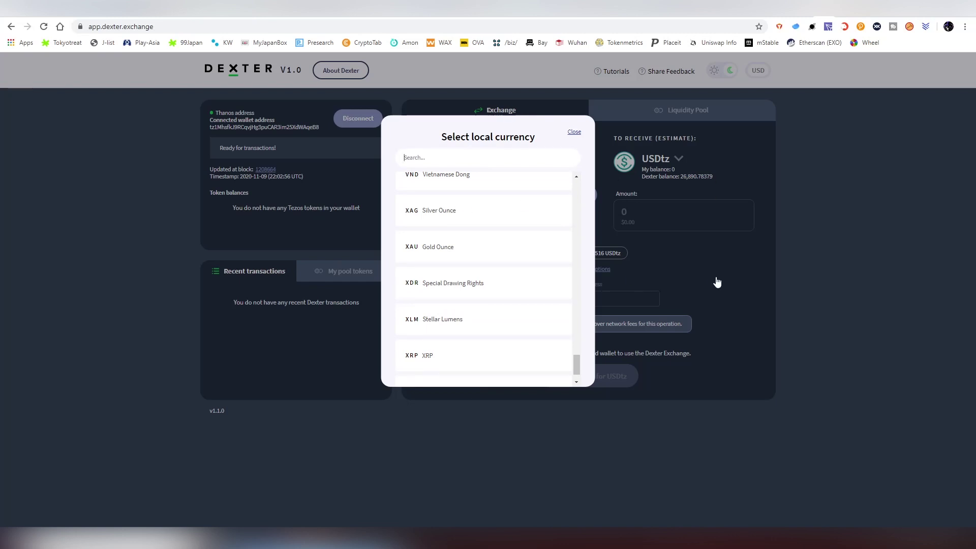
left_click(700, 235)
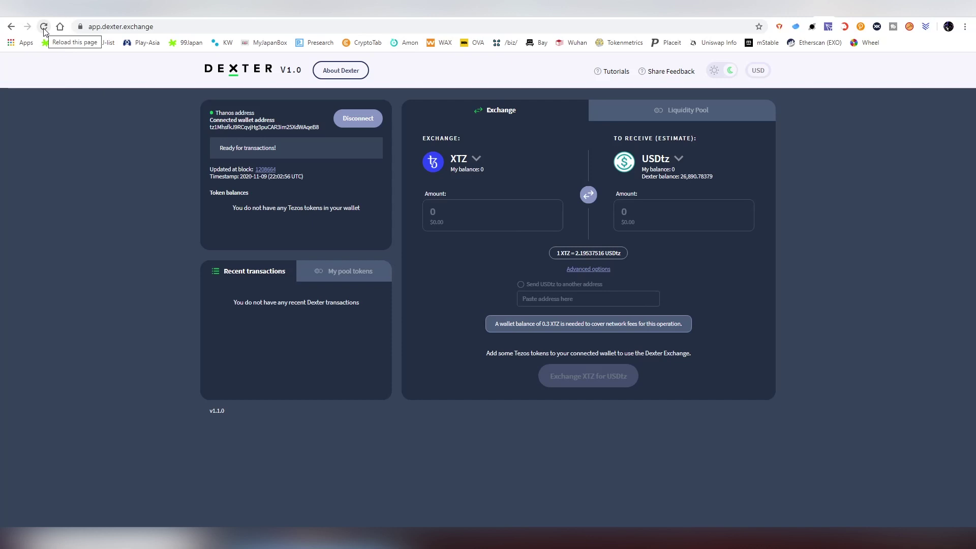
Open the XTZ from-token list, then switch to the GitLab token-integration.md tab
left_click(476, 161)
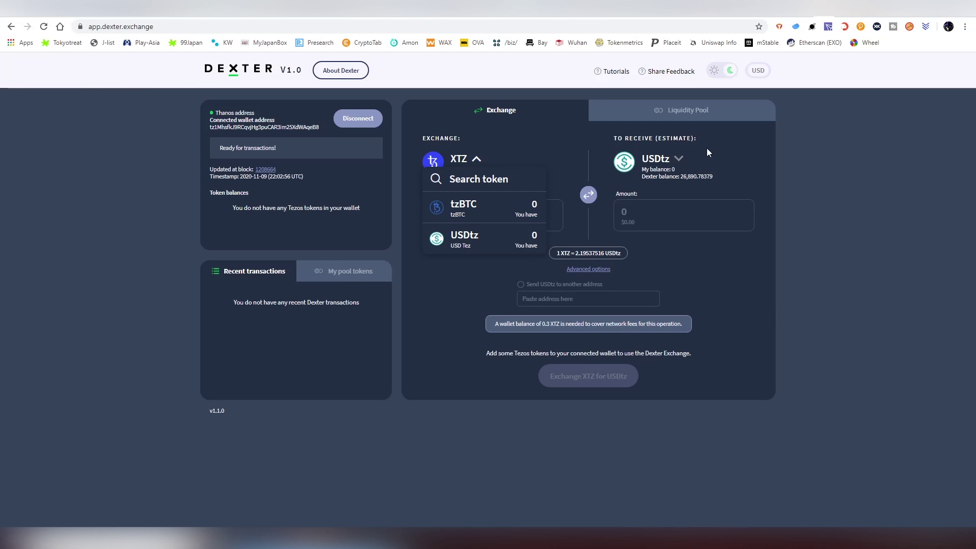
left_click(843, 14)
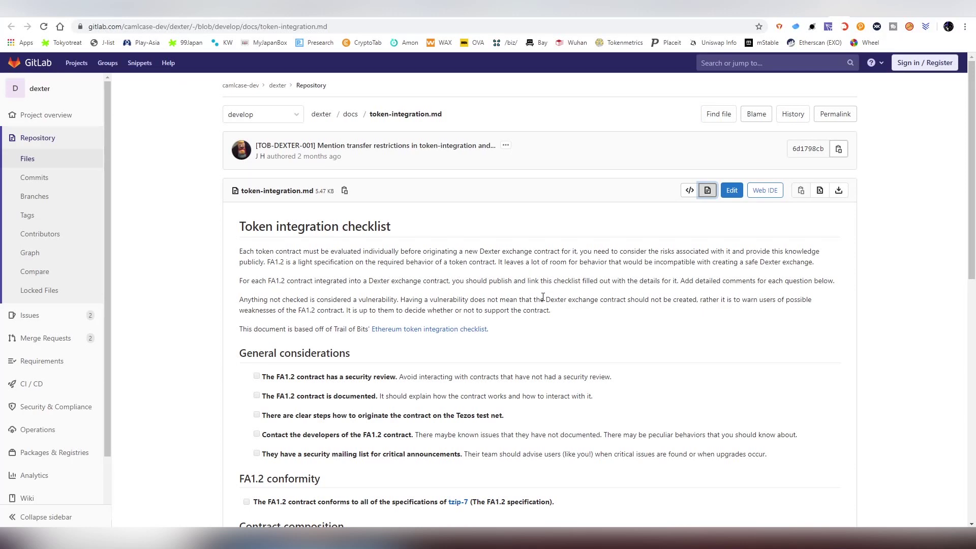
Read the token integration checklist down to Token scarcity, then reload the Dexter page
scroll(364, 279, "down", 5)
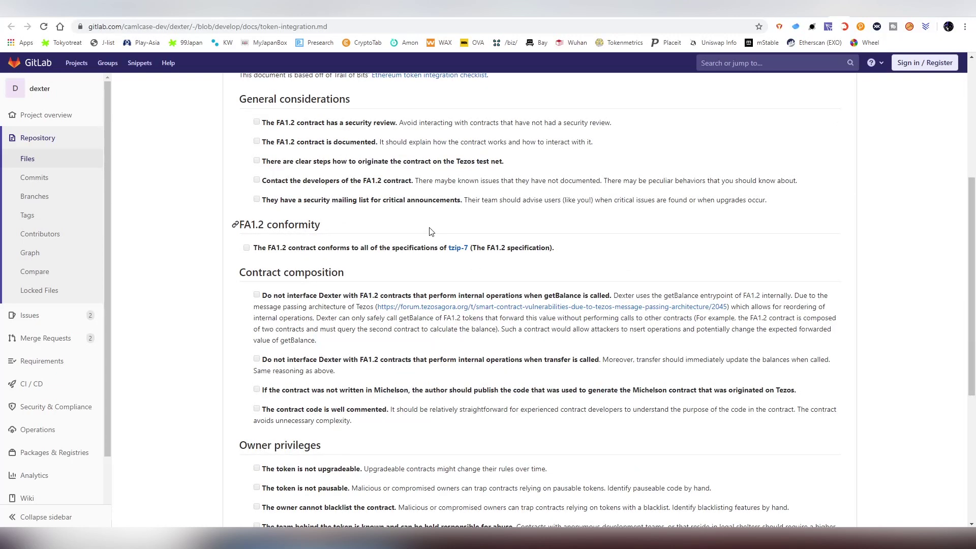
scroll(428, 224, "down", 5)
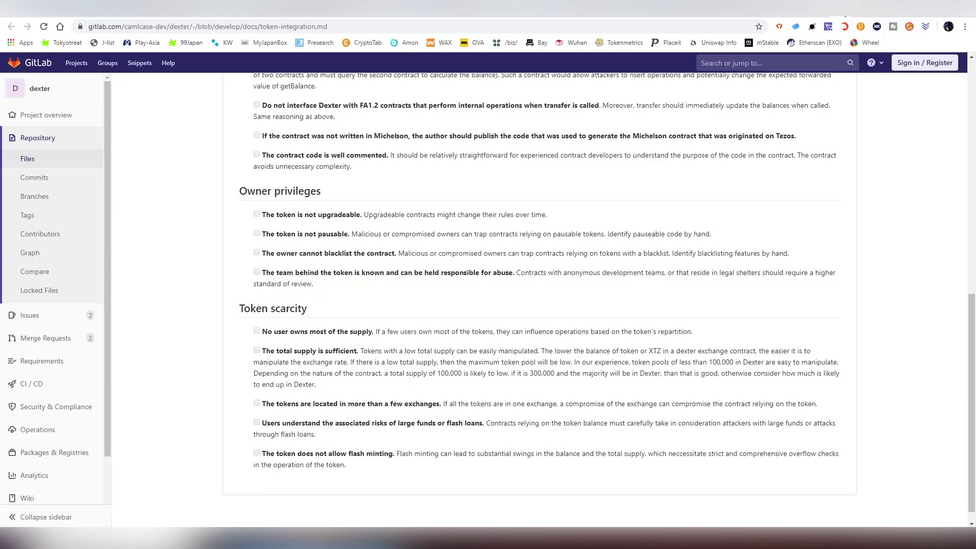
left_click(825, 17)
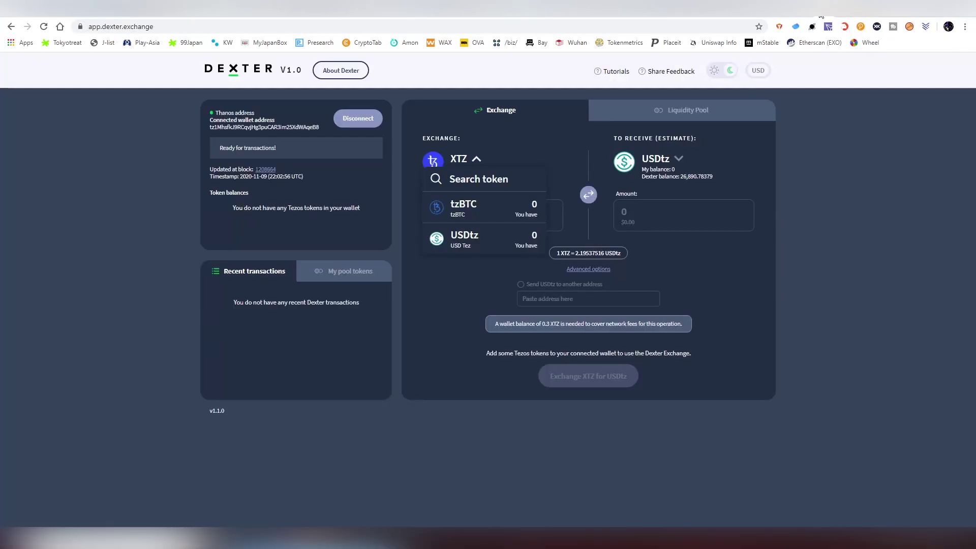
left_click(423, 295)
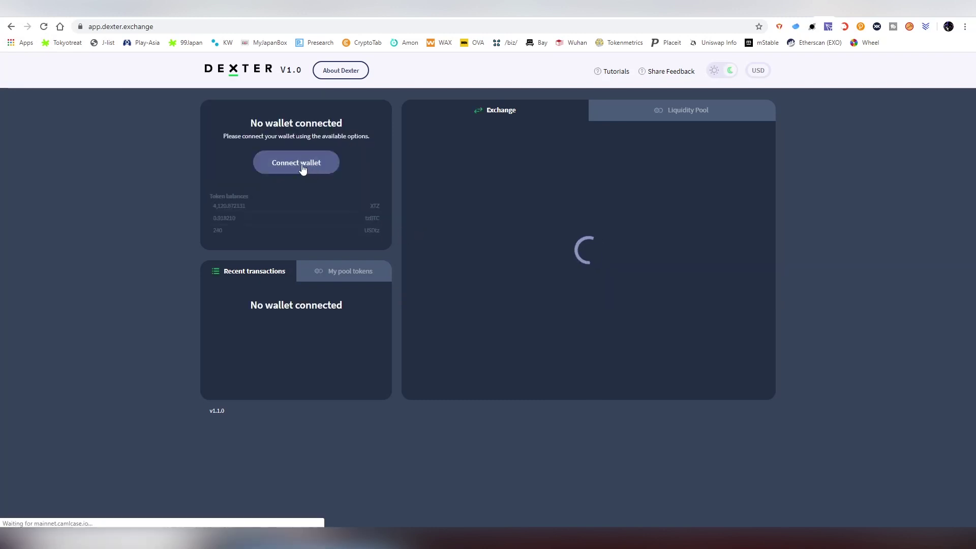
Connect the Thanos wallet and keep USDtz as the token to receive
left_click(303, 168)
left_click(601, 242)
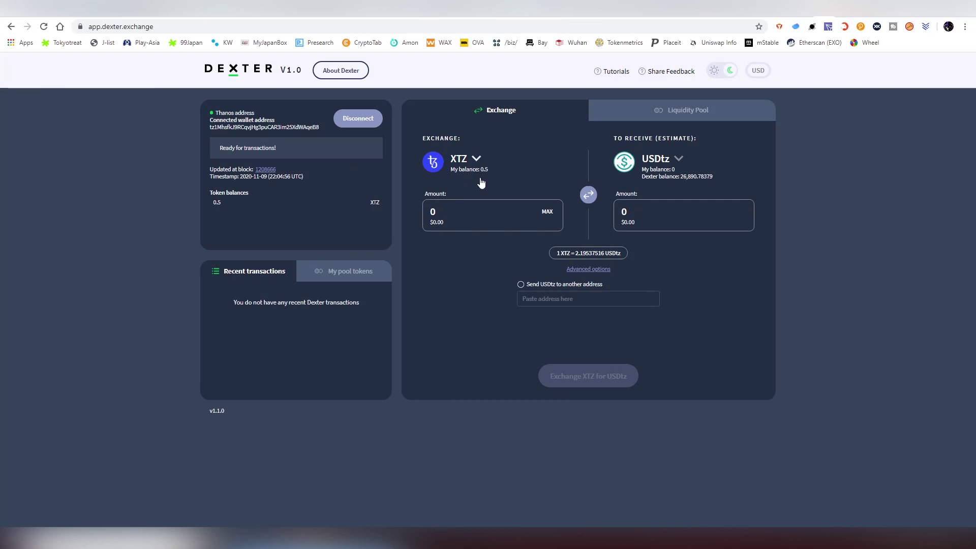
left_click(679, 159)
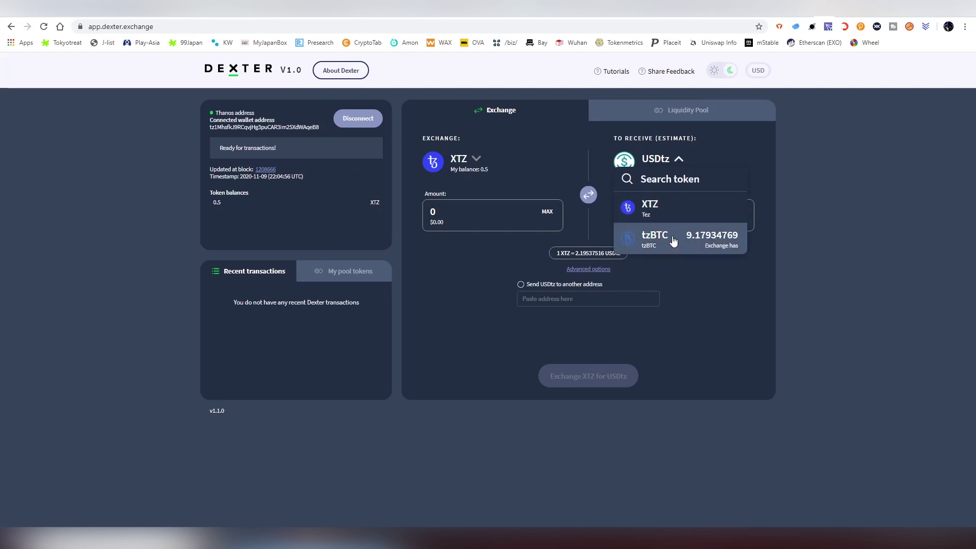
left_click(704, 155)
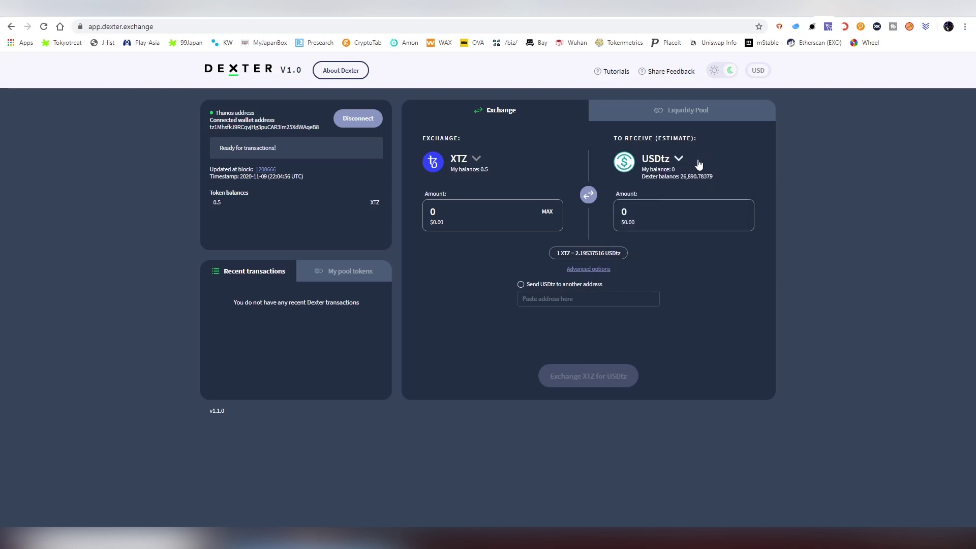
Enter 0.15 as the XTZ amount, giving an estimated 0.328314 USDtz
left_click(482, 211)
type("0.2")
key("BackSpace")
type("15")
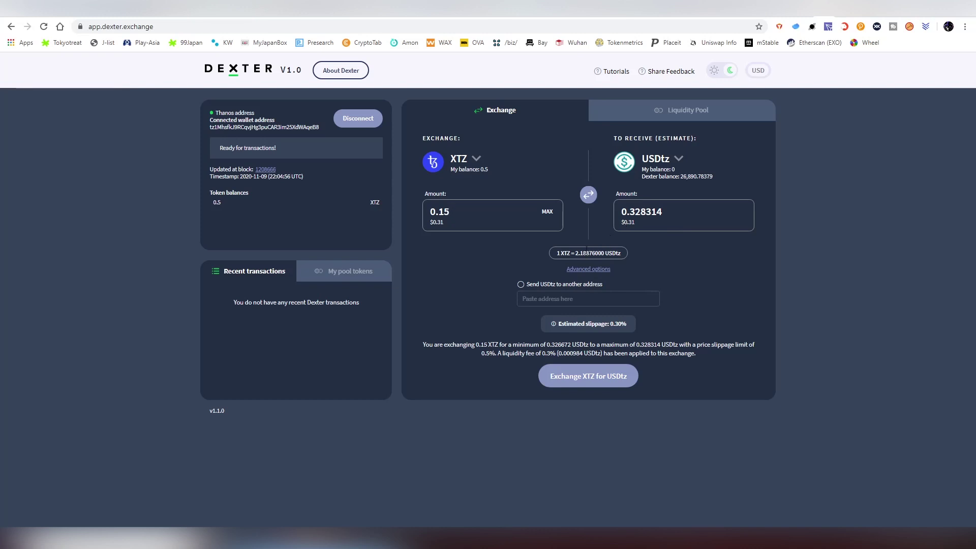
Change the transaction timeout from 20 to 1 in Advanced options and save
left_click(588, 269)
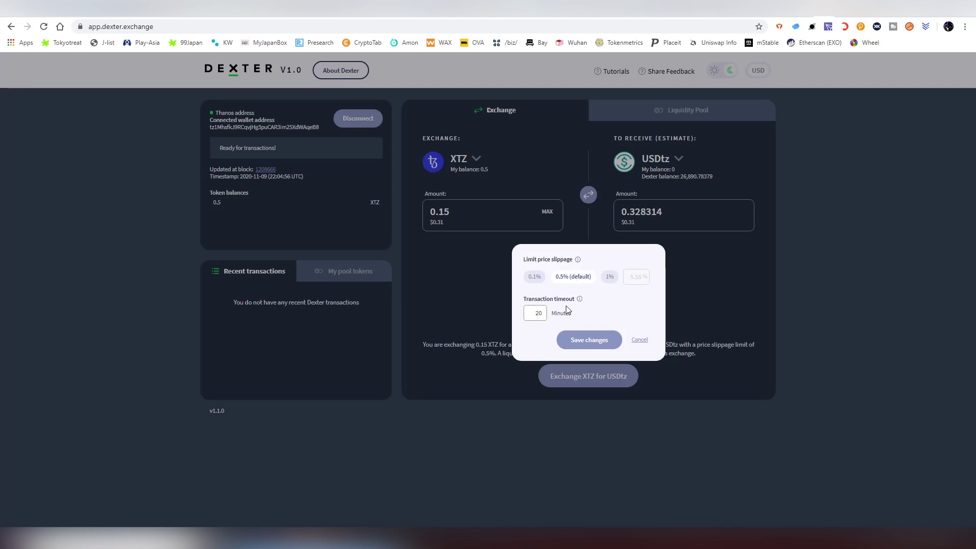
mouse_move(580, 301)
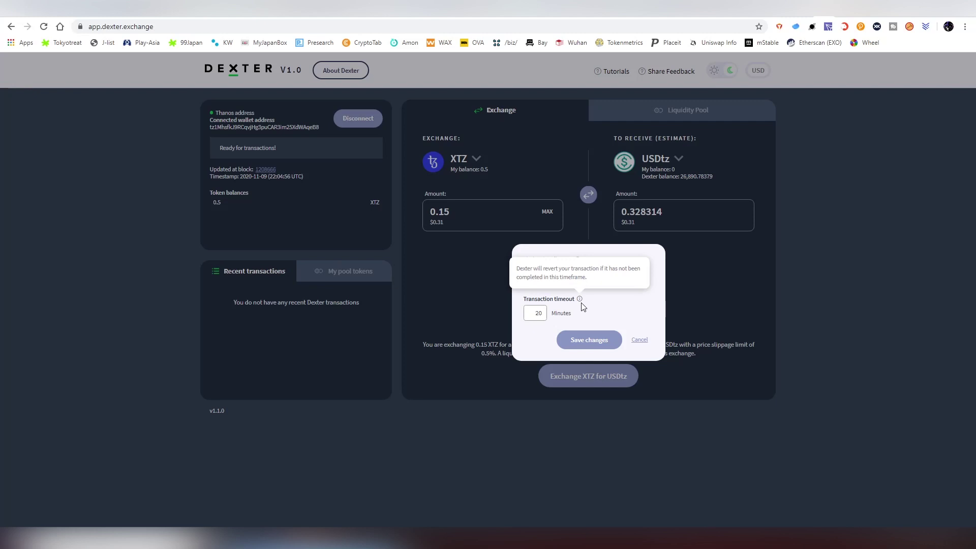
double_click(537, 312)
type("1")
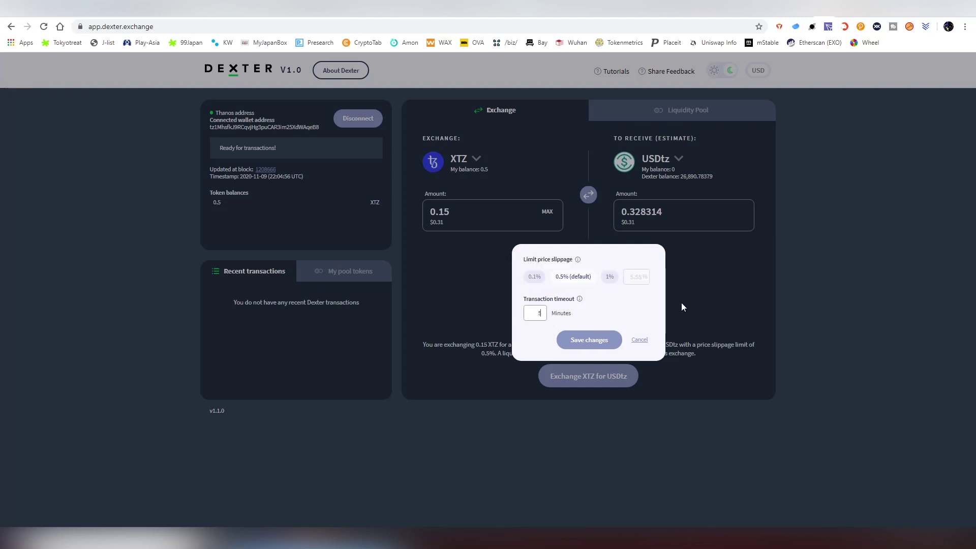
left_click(604, 340)
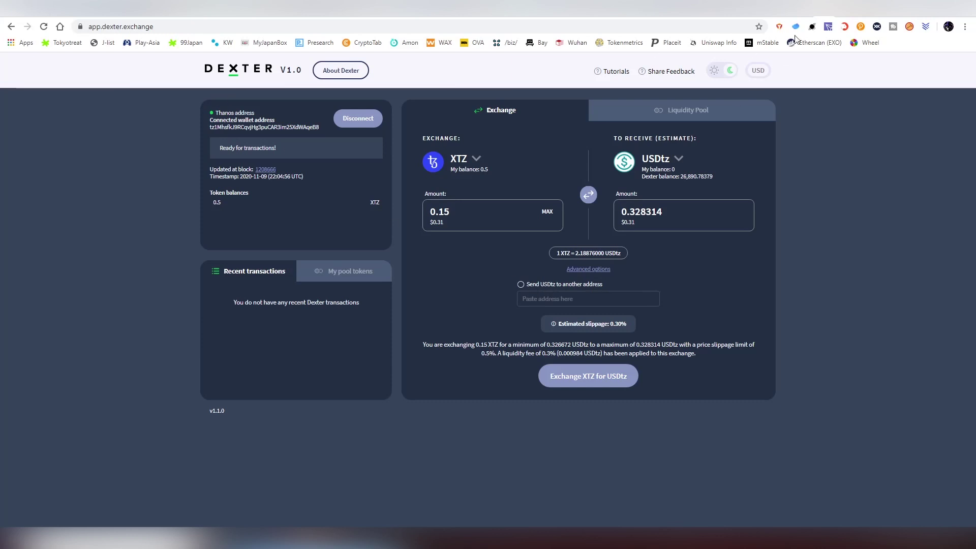
Check the account list in the Thanos wallet, then close it
left_click(779, 27)
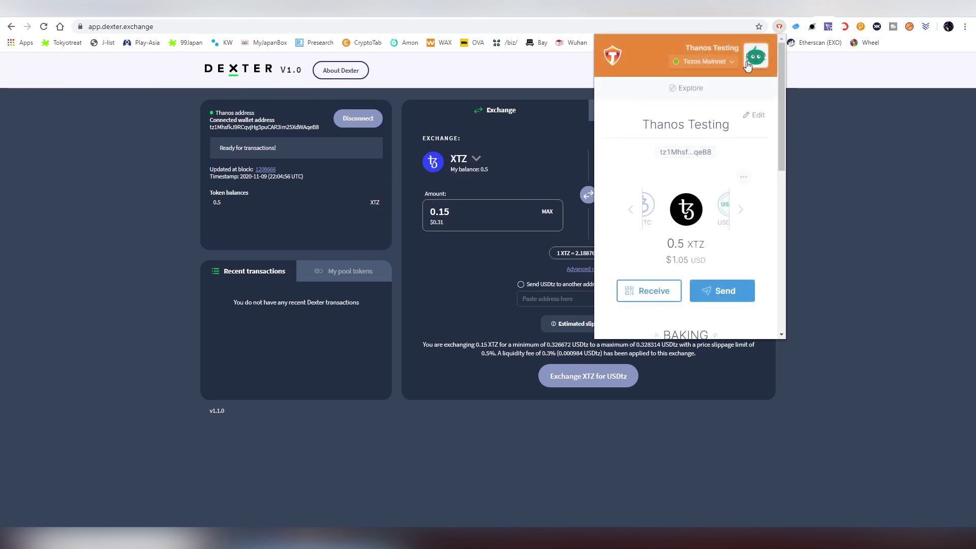
left_click(747, 65)
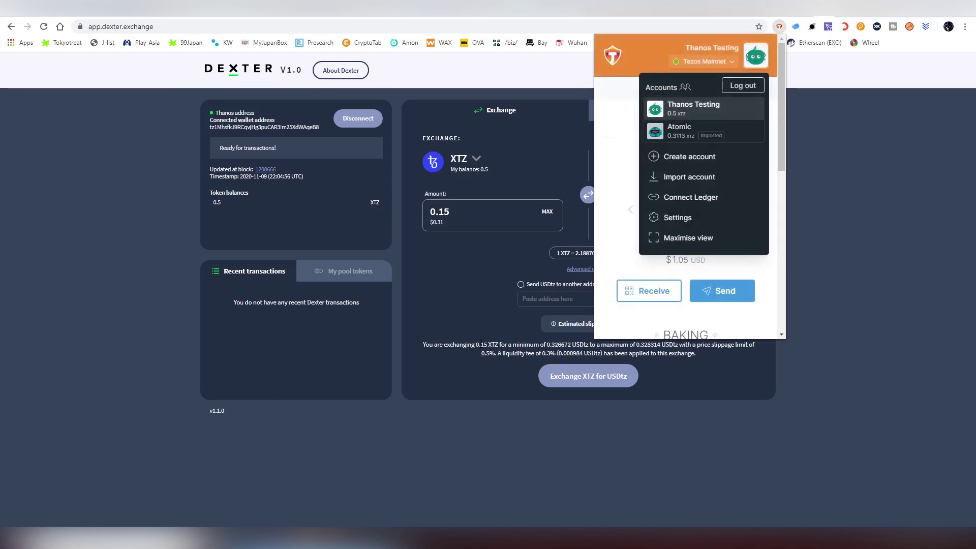
left_click(465, 334)
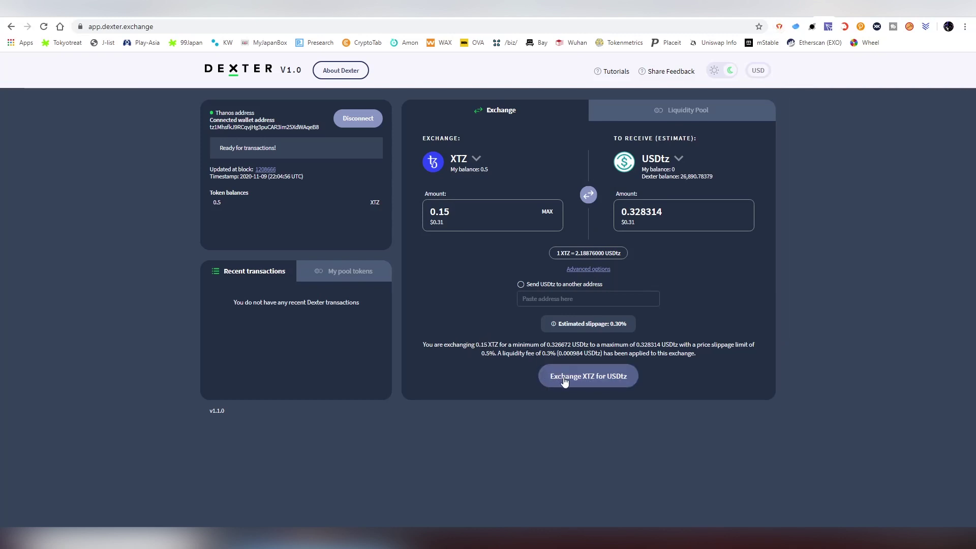
Highlight the 0.3% liquidity fee and price slippage limit wording
left_click_drag(515, 354, 552, 357)
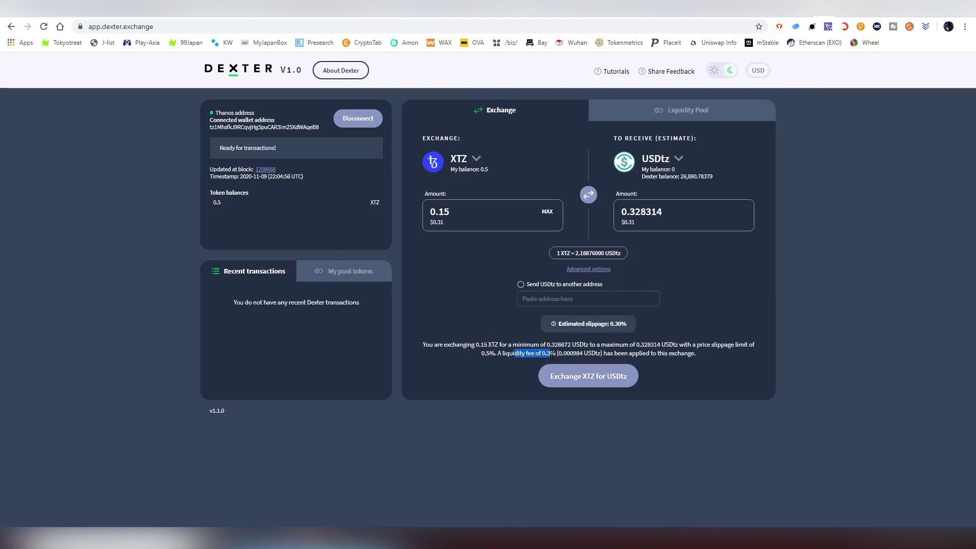
left_click(551, 357)
left_click_drag(697, 345, 479, 360)
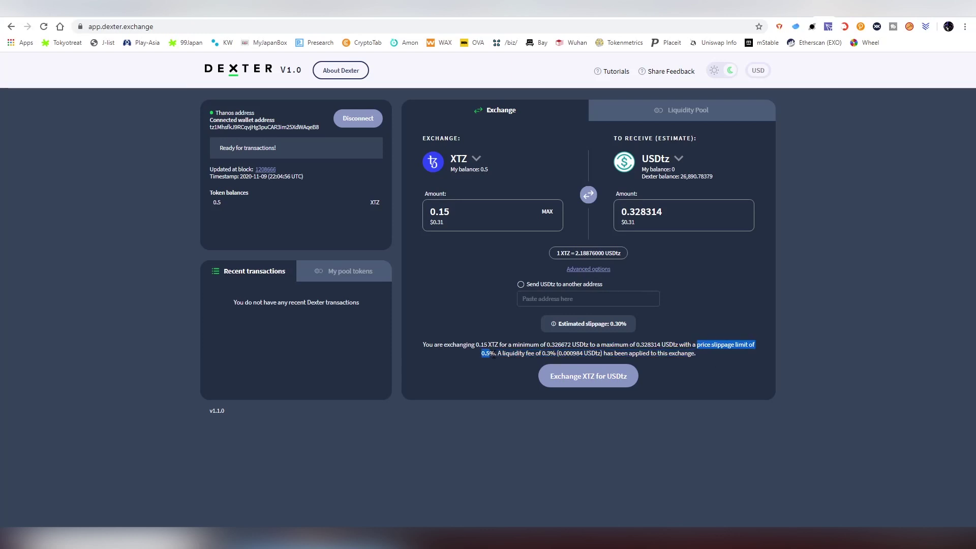
left_click(477, 361)
Submit the 0.15 XTZ for USDtz exchange and approve it in Thanos Wallet
left_click(601, 383)
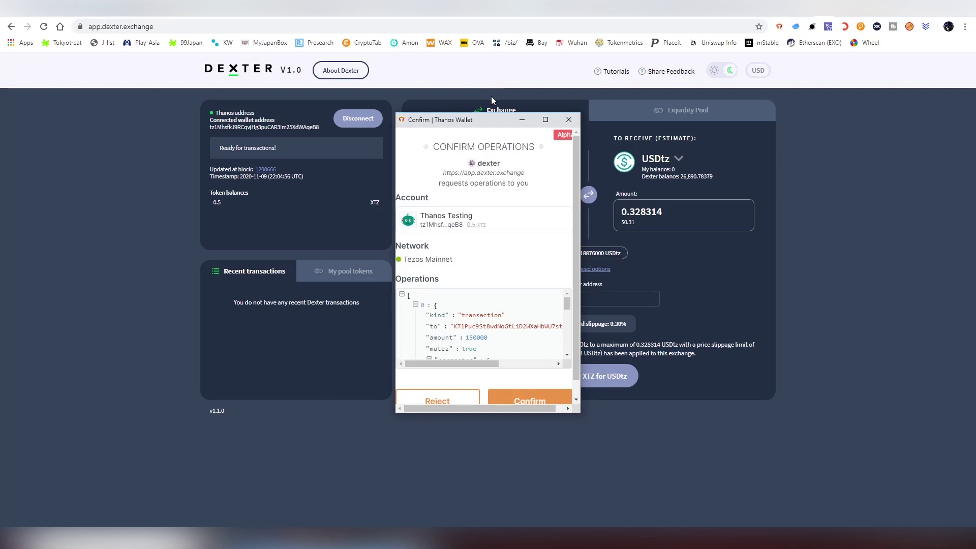
left_click_drag(473, 118, 344, 88)
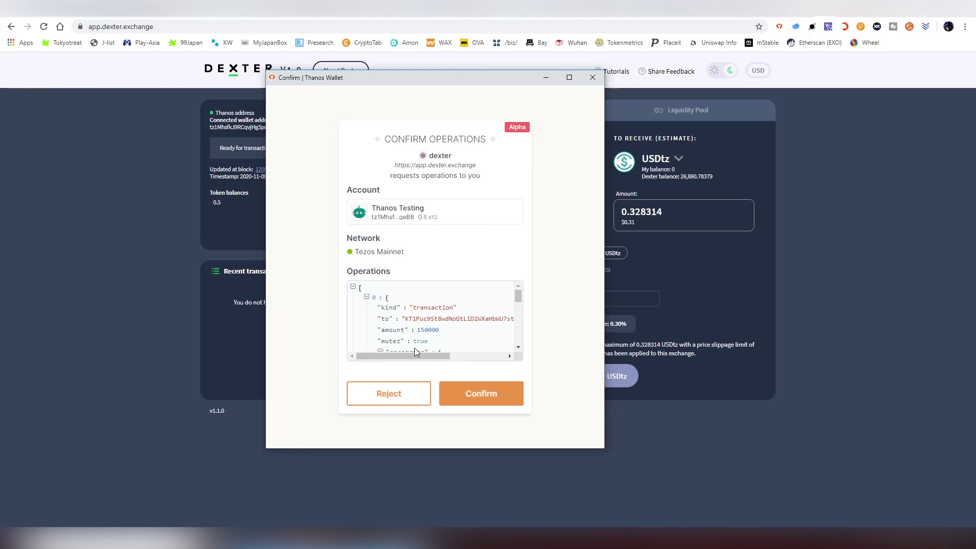
scroll(484, 324, "down", 3)
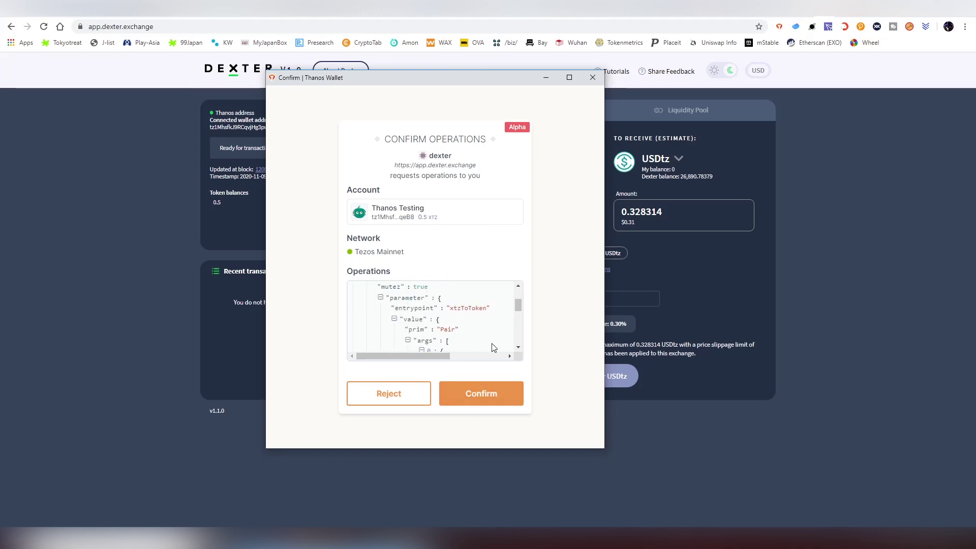
left_click(492, 401)
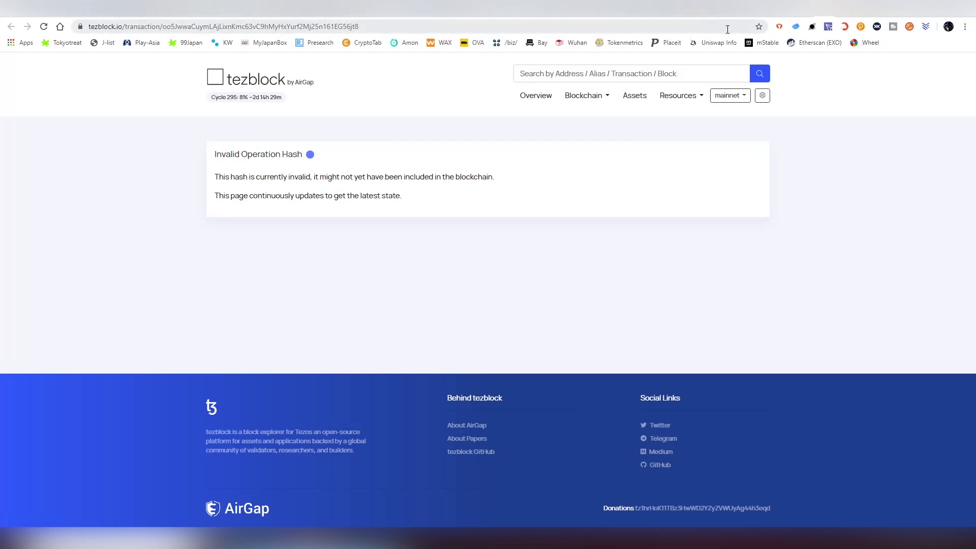
Reload the tezblock transaction page, return to Dexter, and check the empty My pool tokens tab
left_click(44, 26)
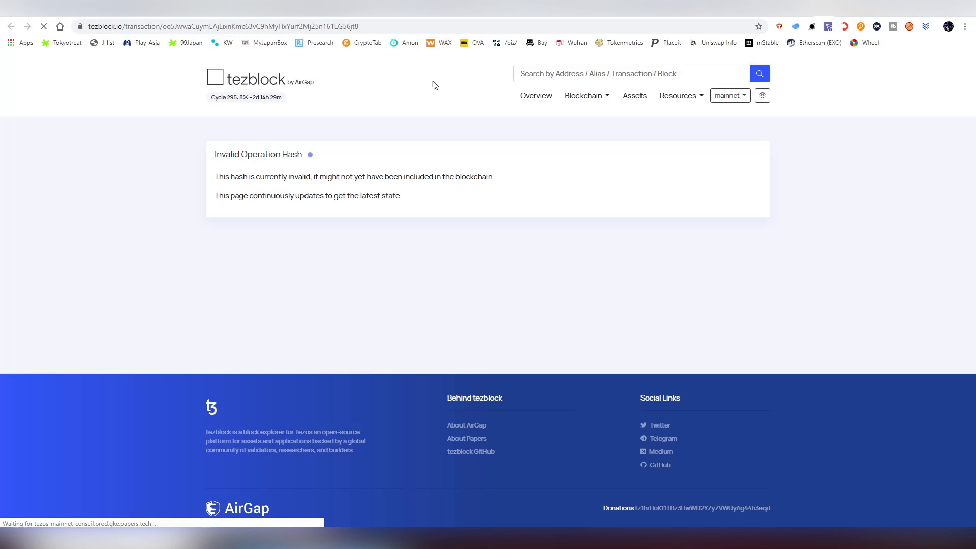
key("ctrl+tab")
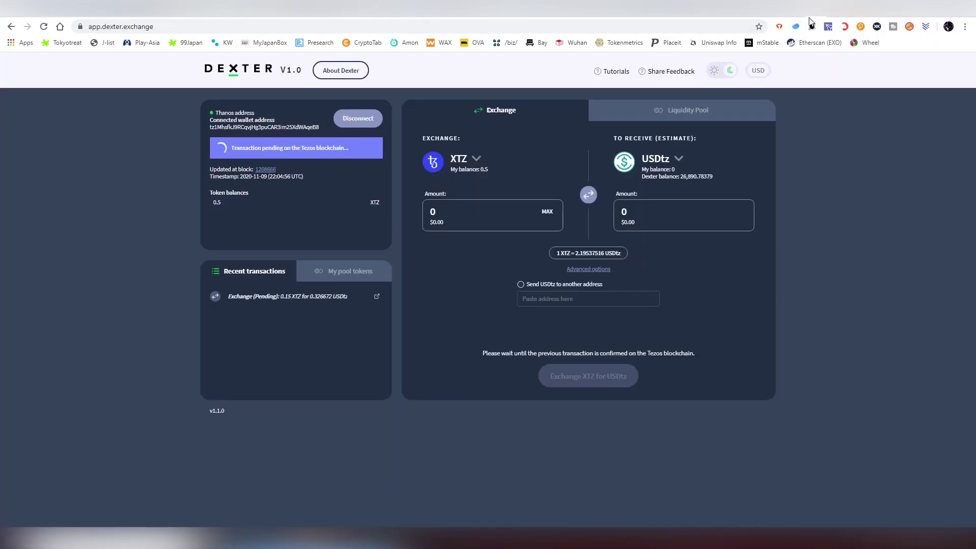
left_click(366, 266)
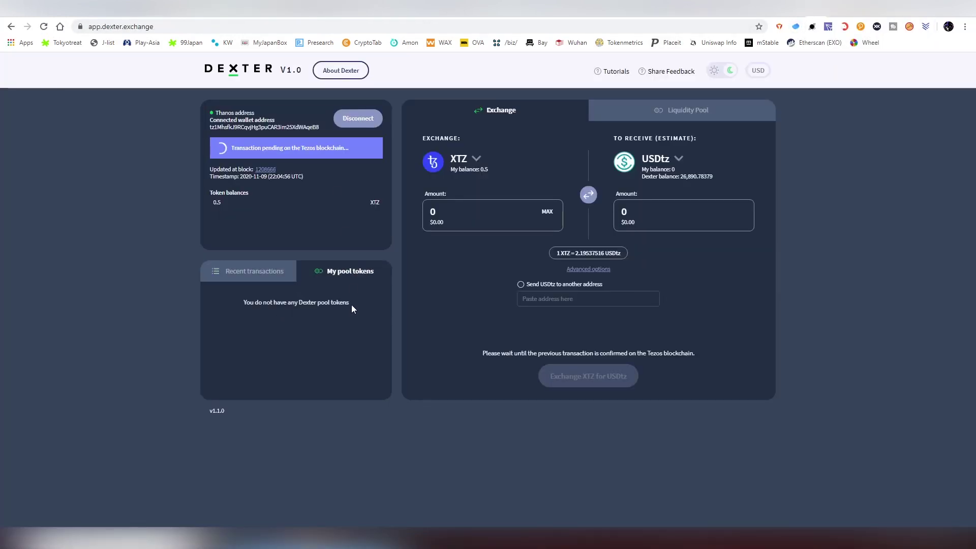
left_click_drag(350, 304, 245, 302)
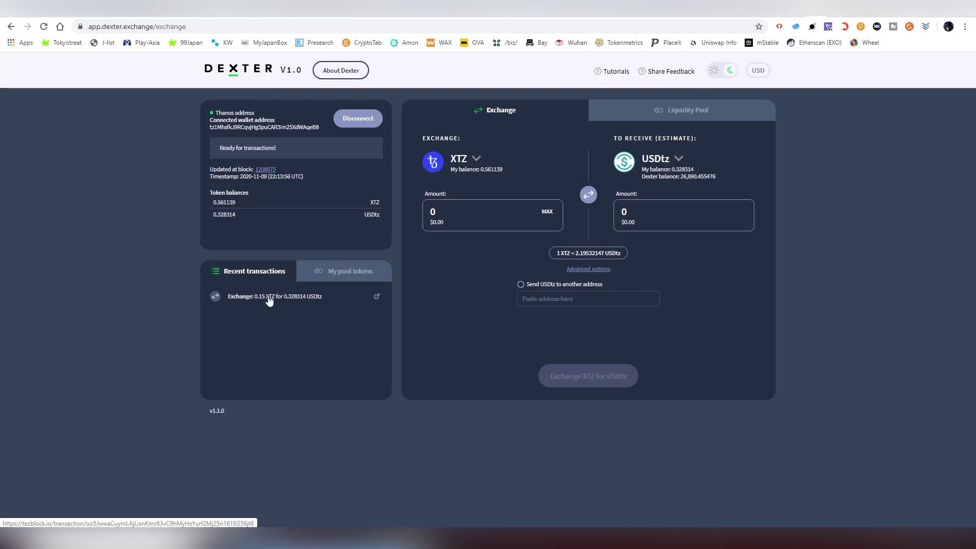
Confirm no pool tokens are held, then open the Liquidity Pool's Add Liquidity form
left_click(325, 277)
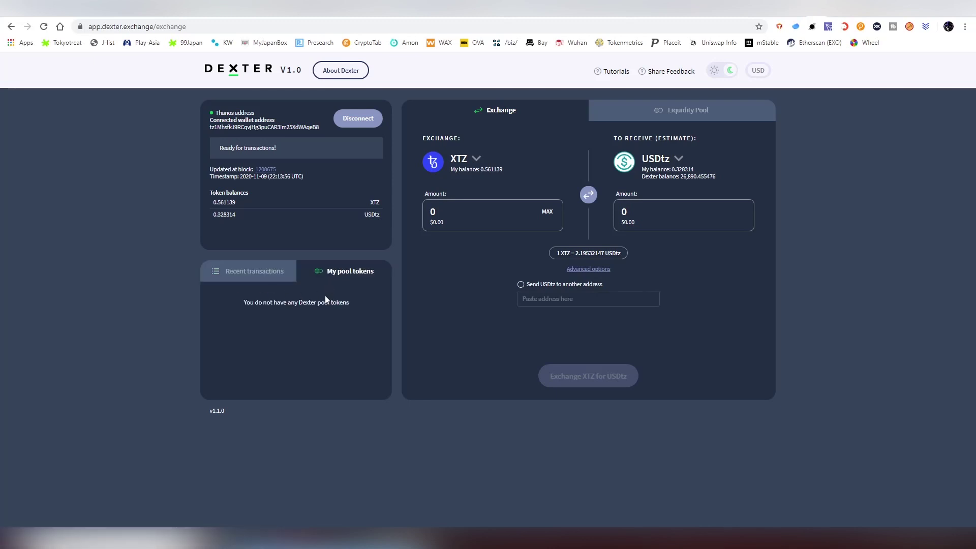
left_click(653, 125)
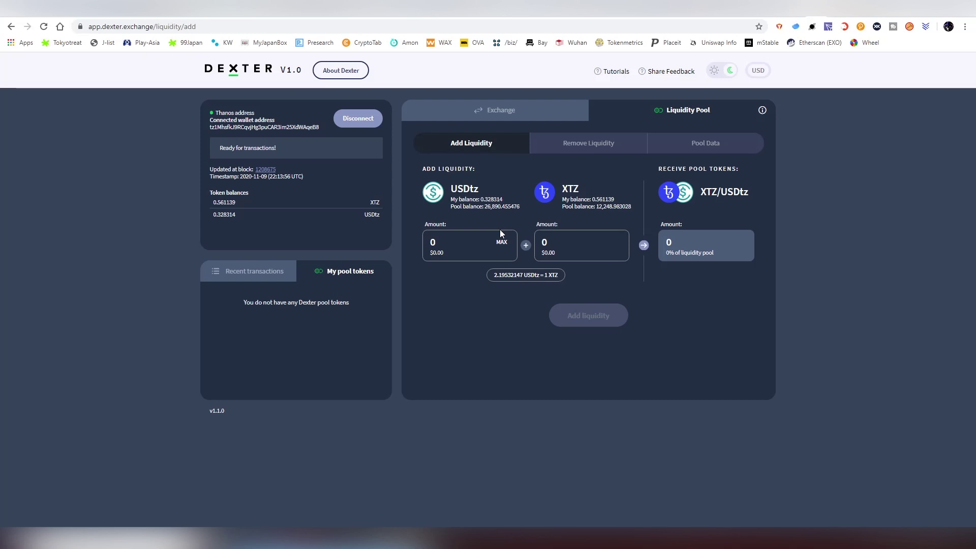
Enter 0.32 USDtz (0.145764 XTZ) and submit the liquidity addition
left_click(473, 236)
type("0.32")
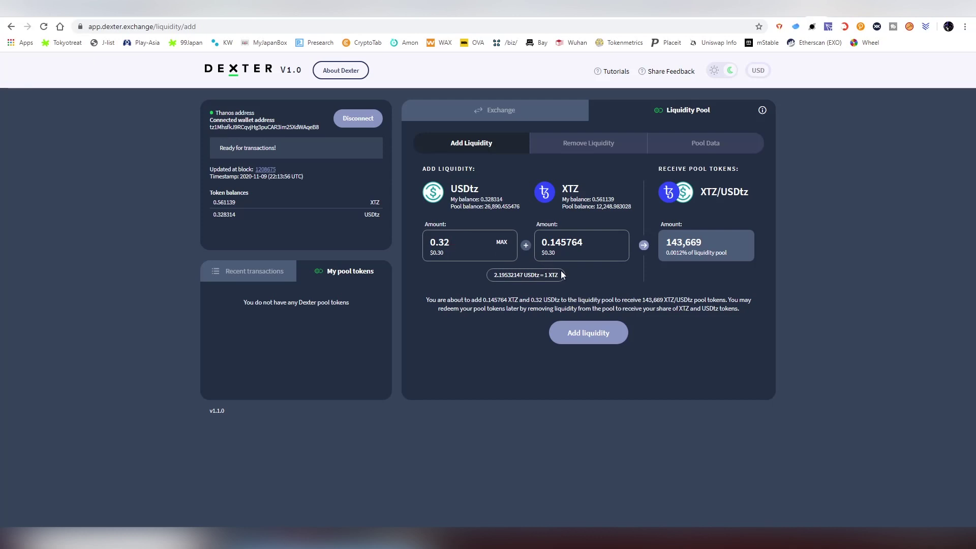
left_click(593, 333)
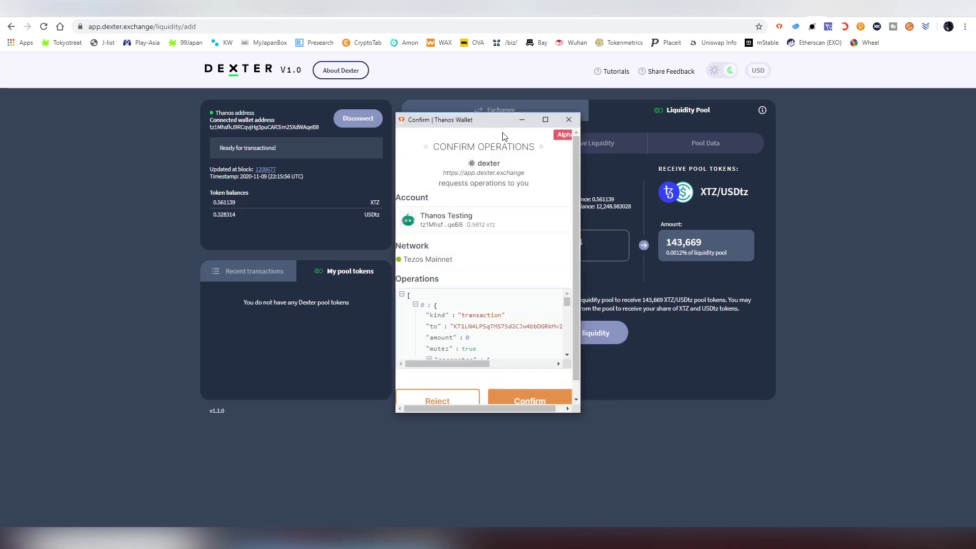
Approve the liquidity deposit in Thanos Wallet and view the Pool Data table
left_click_drag(467, 130, 377, 105)
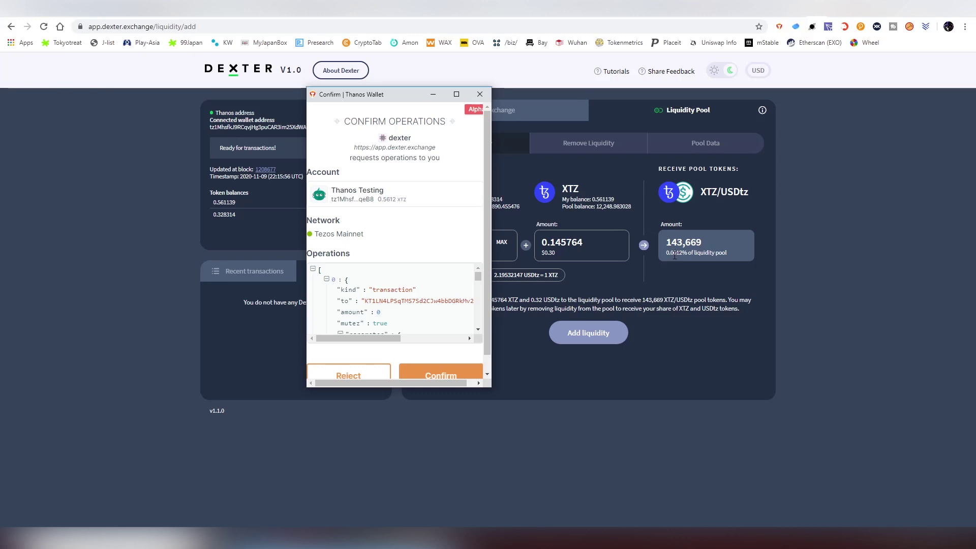
scroll(478, 356, "down", 1)
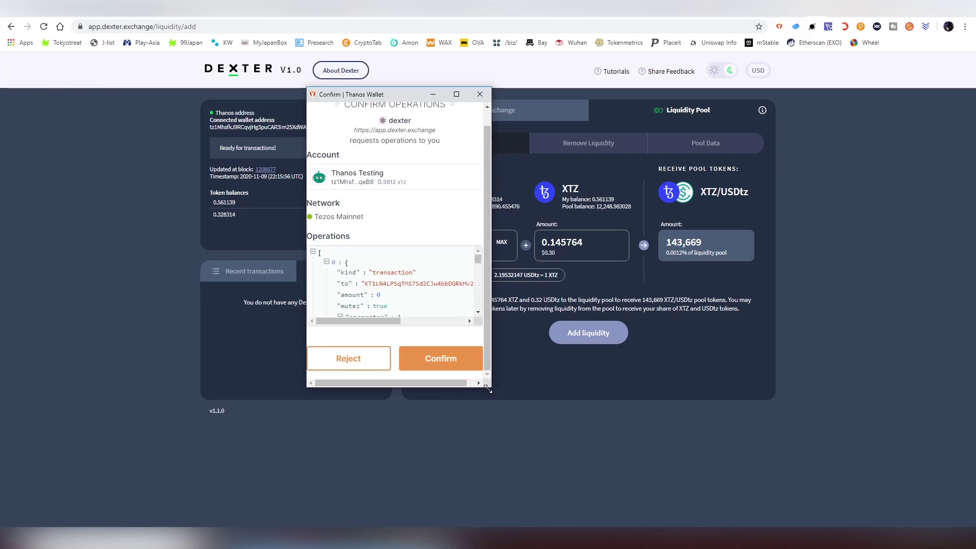
left_click_drag(491, 387, 512, 403)
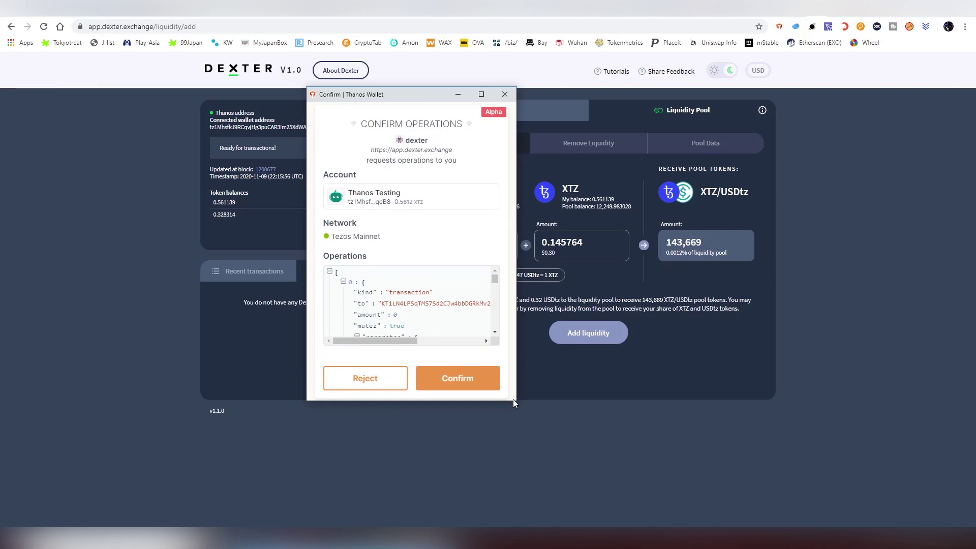
scroll(484, 316, "down", 1)
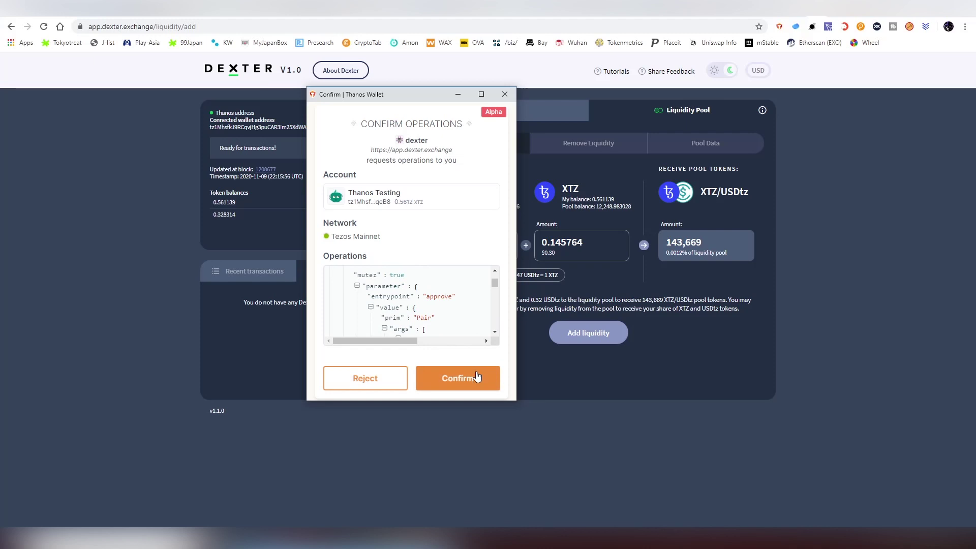
left_click(476, 388)
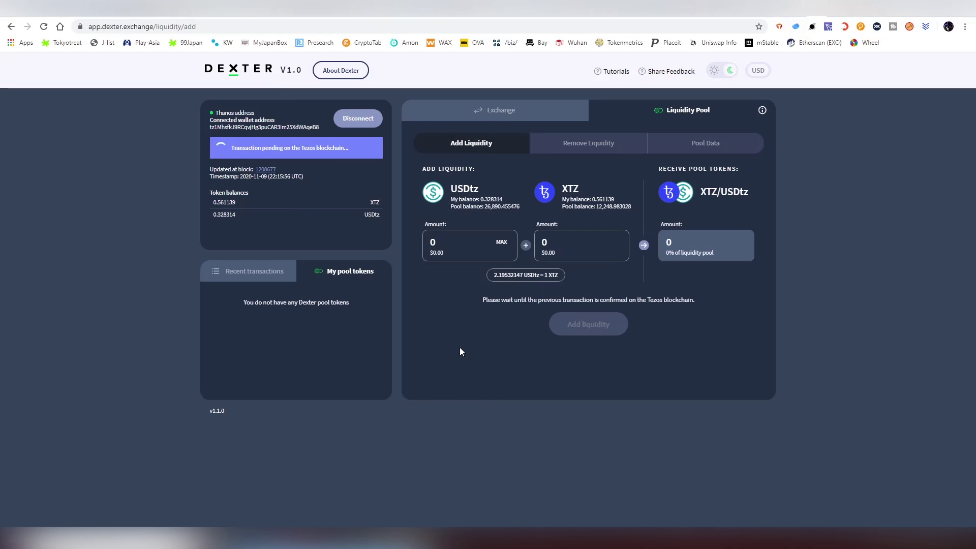
left_click(694, 145)
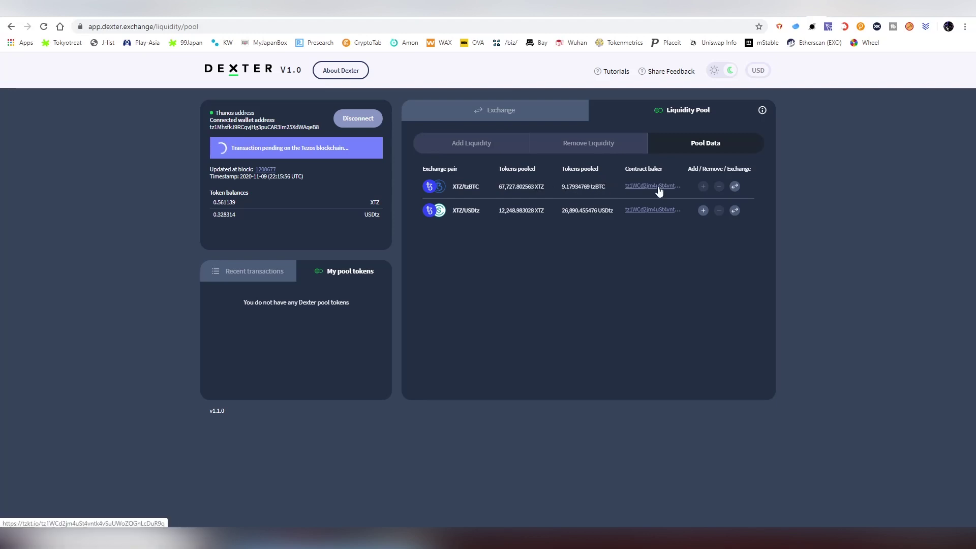
Browse the XTZ/tzBTC exchange and the XTZ/USDtz add and remove liquidity pages, ending on Pool Data
left_click(735, 187)
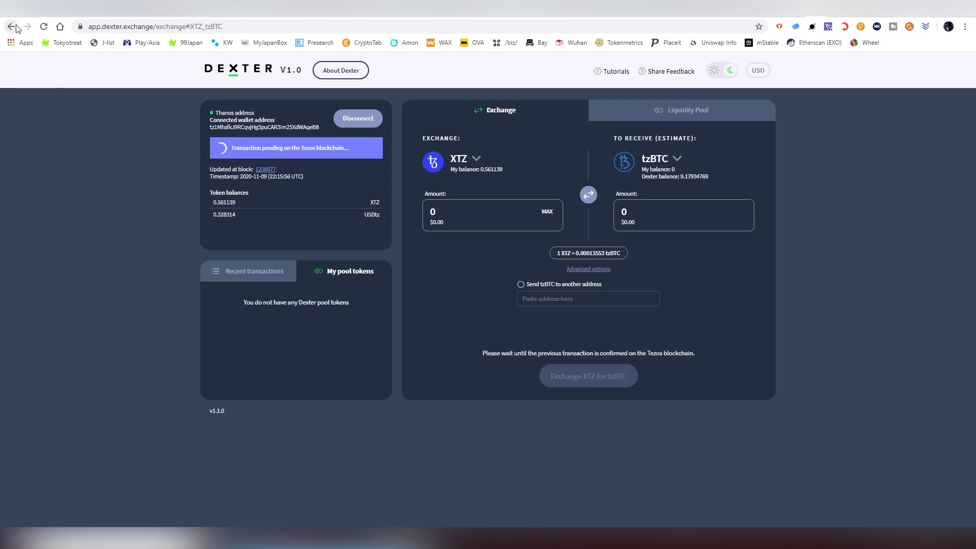
key("alt+Left")
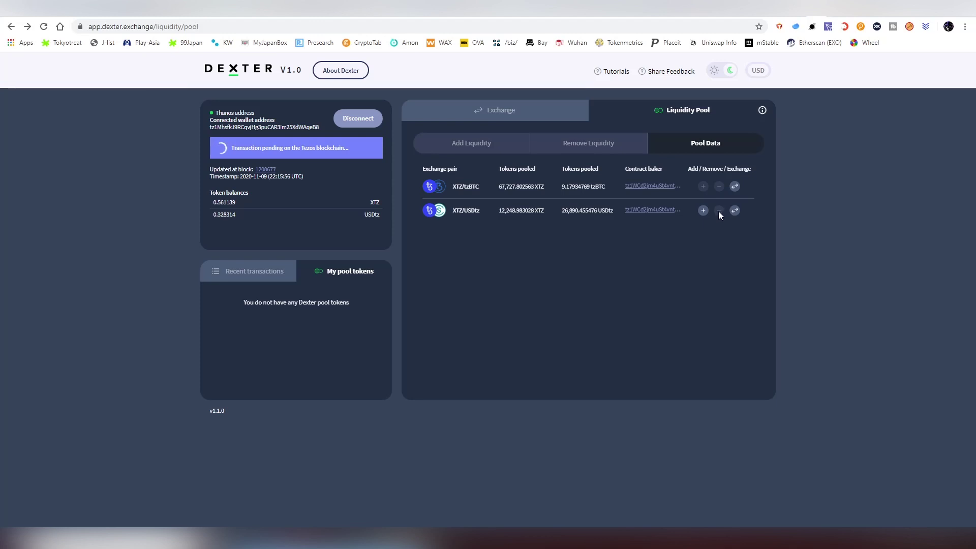
left_click(703, 210)
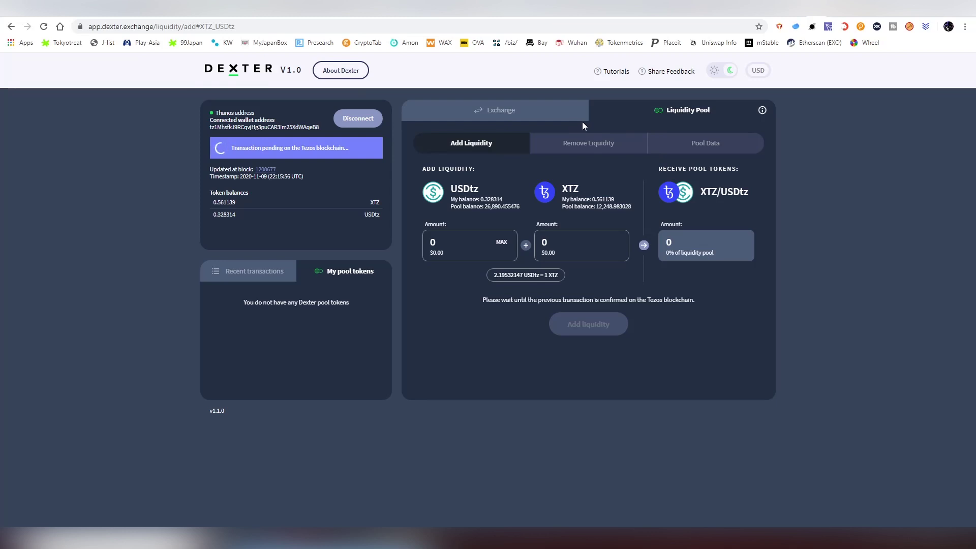
left_click(608, 140)
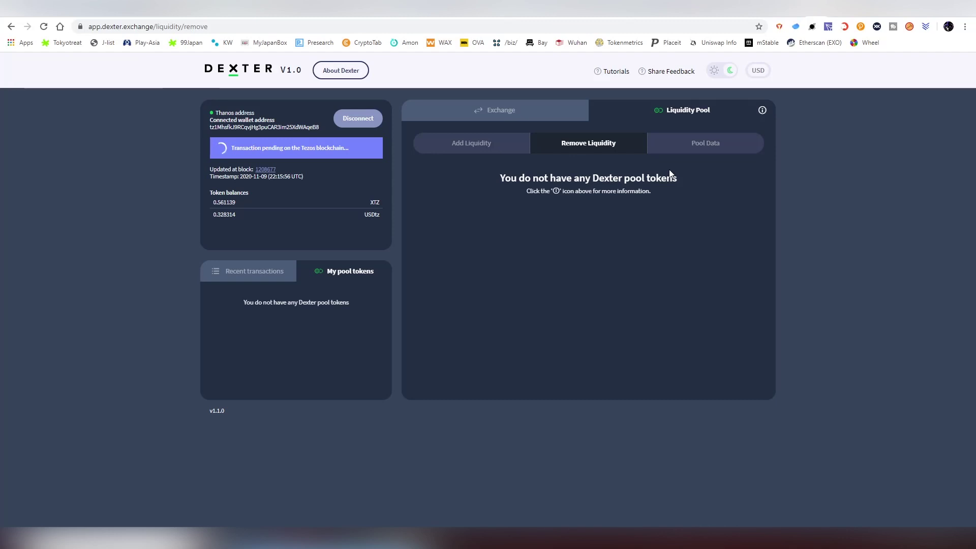
left_click(695, 148)
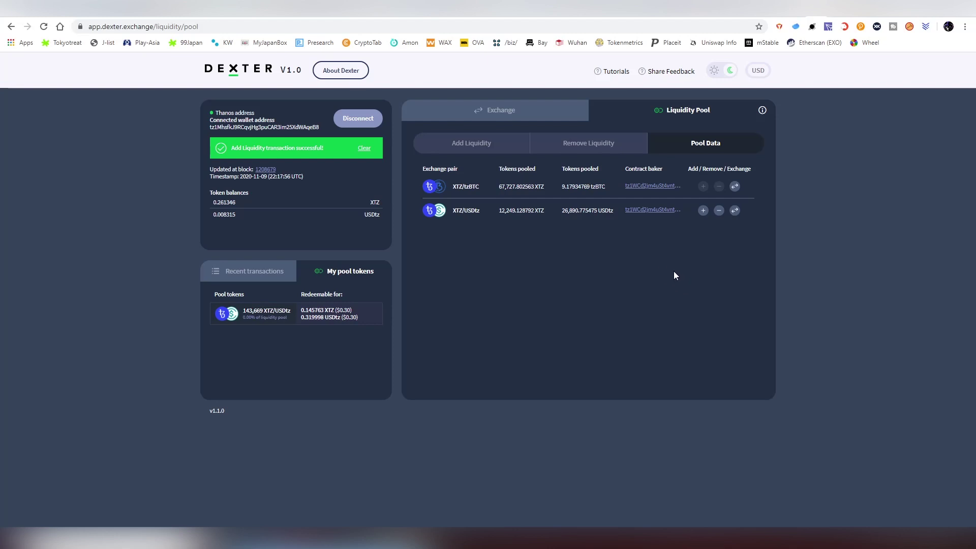
Check recent transactions and pool tokens, then fill XTZ/USDtz removal with all 143,669 pool tokens
left_click(254, 272)
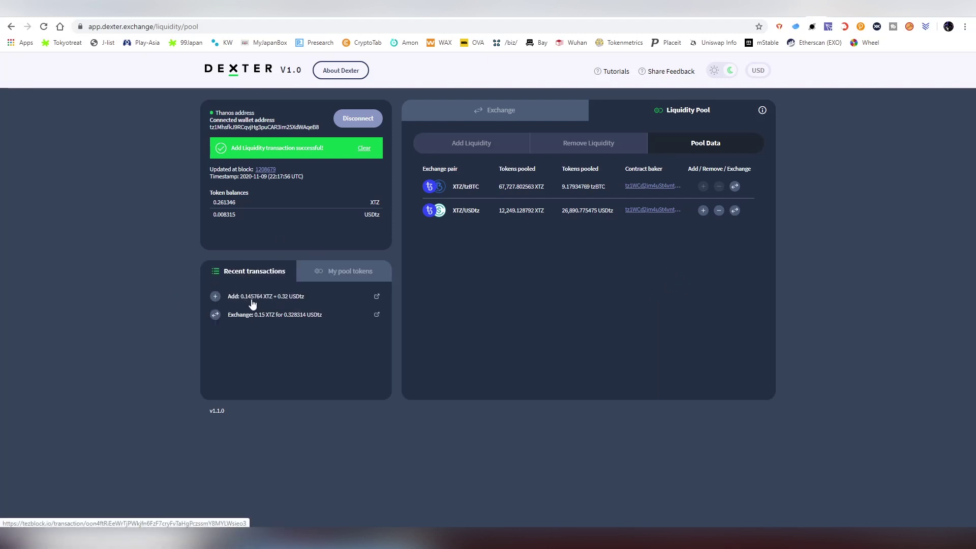
left_click(346, 279)
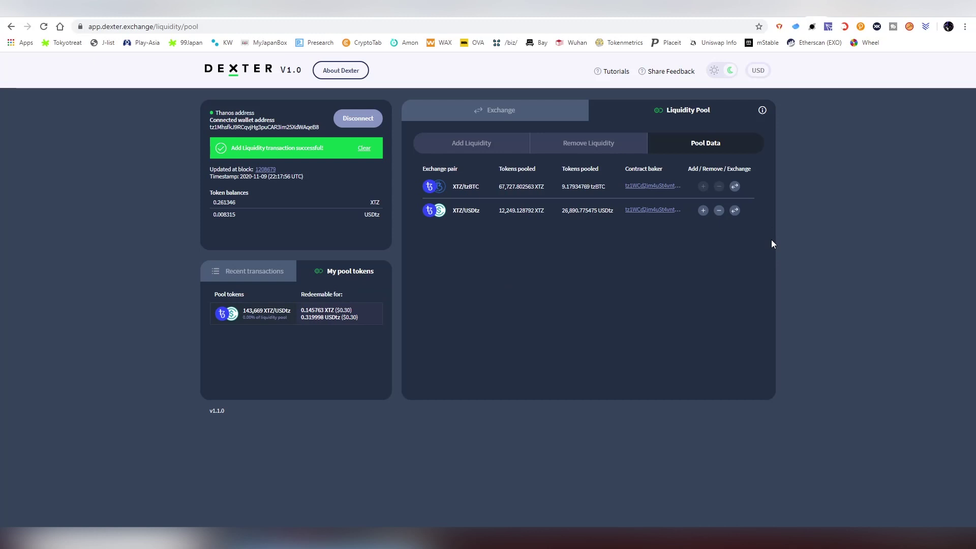
left_click(718, 210)
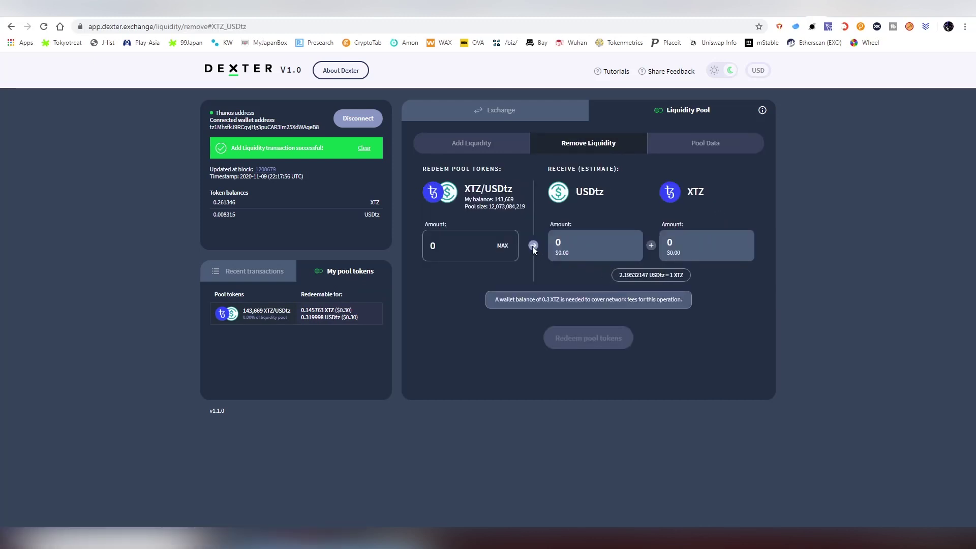
left_click(501, 247)
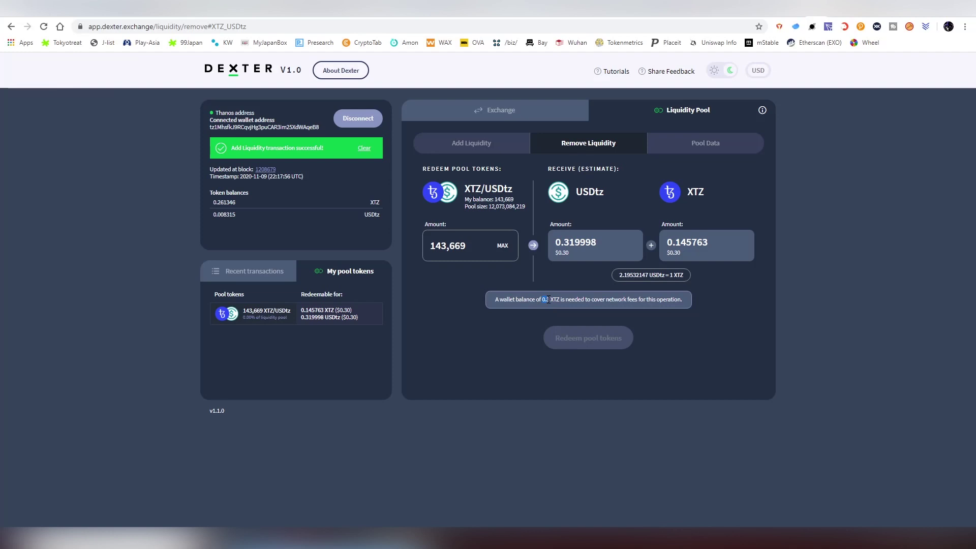
left_click_drag(548, 300, 682, 302)
left_click(662, 299)
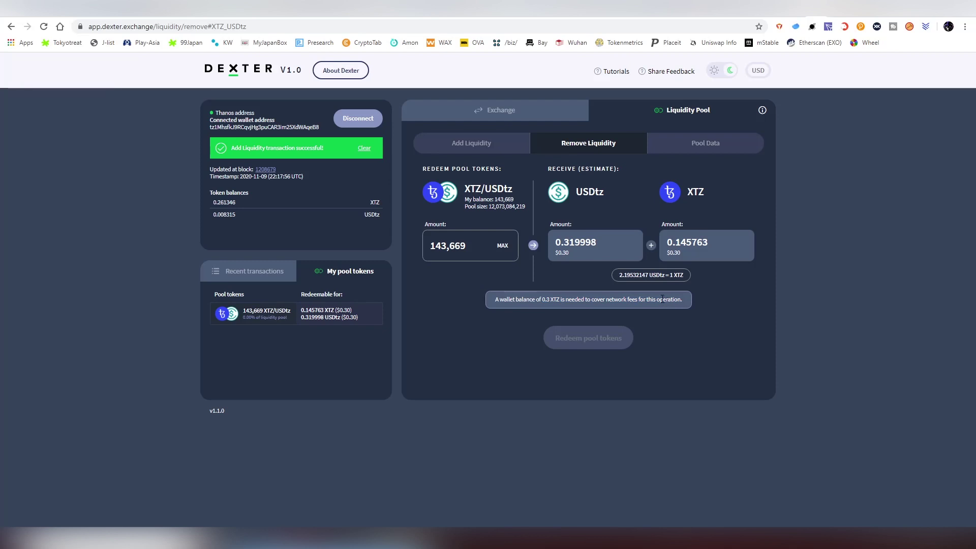